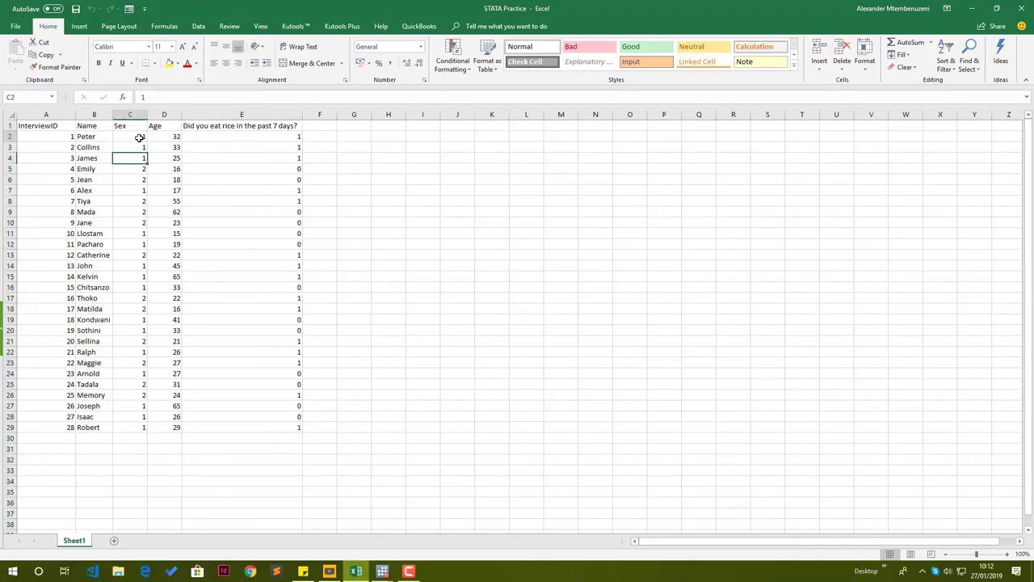
{"action": "key", "text": "ctrl+a"}
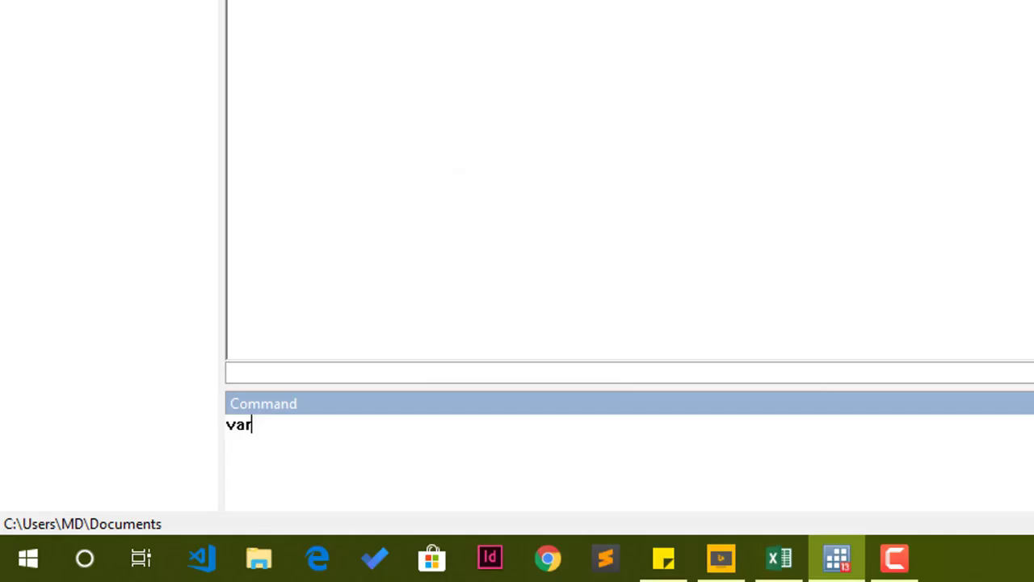
{"action": "type", "text": "manage"}
{"action": "key", "text": "Return"}
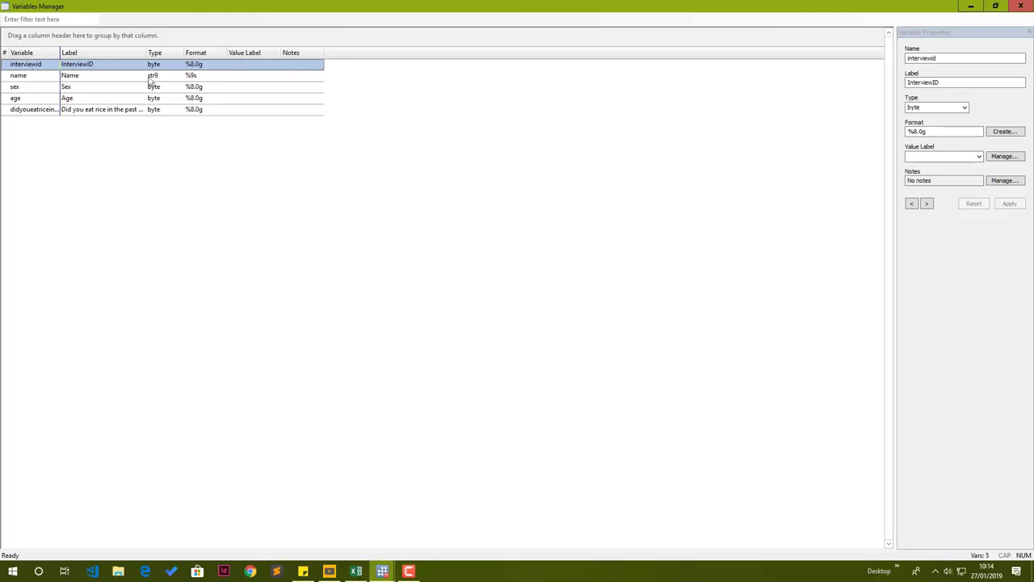
{"action": "left_click", "coordinate": [933, 82]}
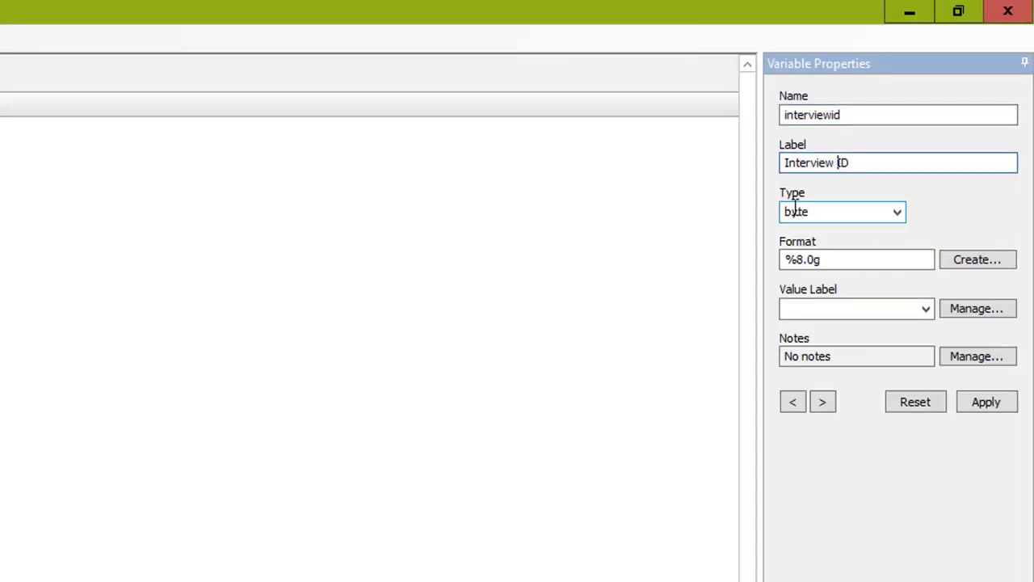
{"action": "key", "text": "Tab"}
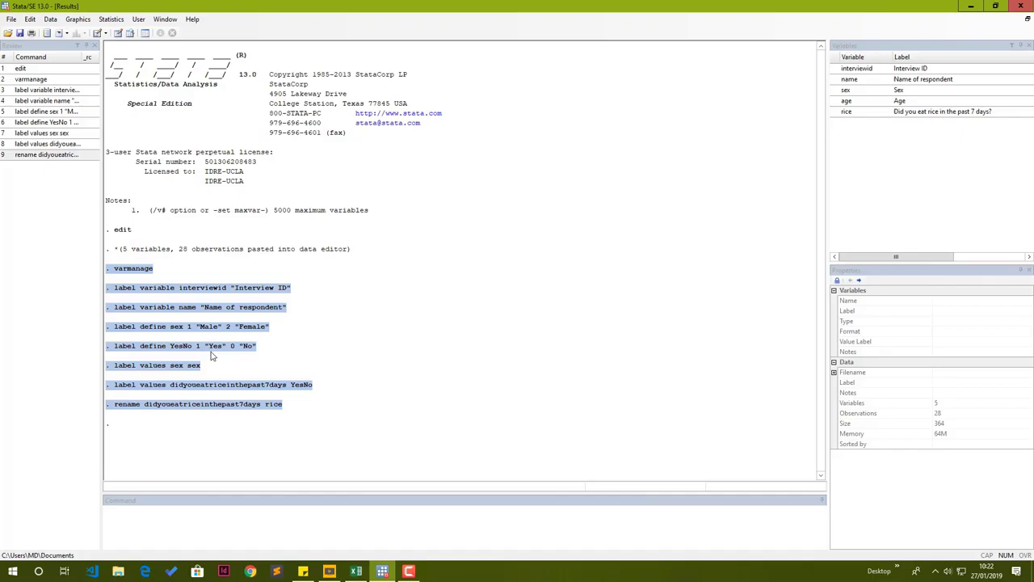
{"action": "type", "text": "tabulate "}
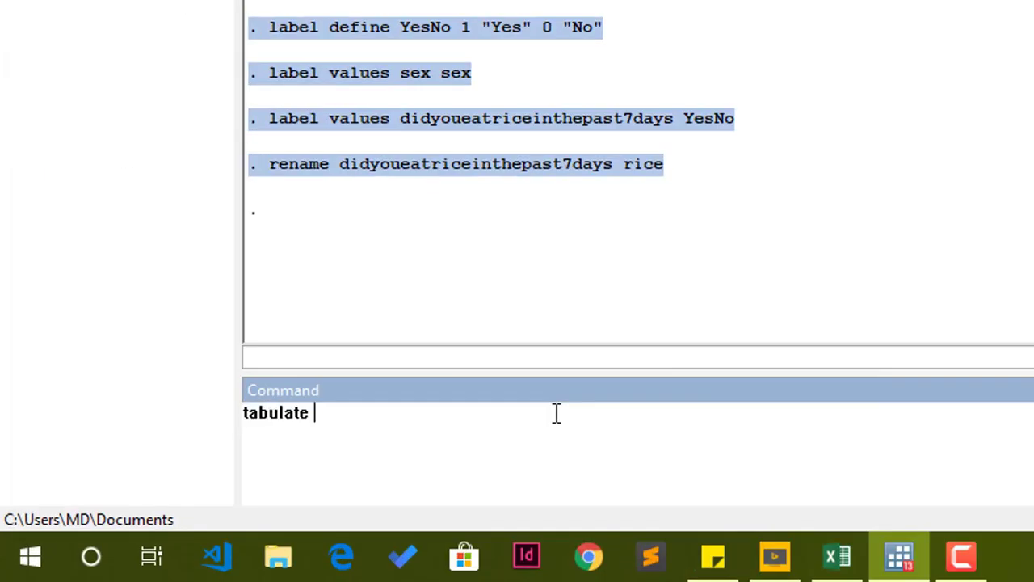
{"action": "type", "text": "sex"}
{"action": "key", "text": "Return"}
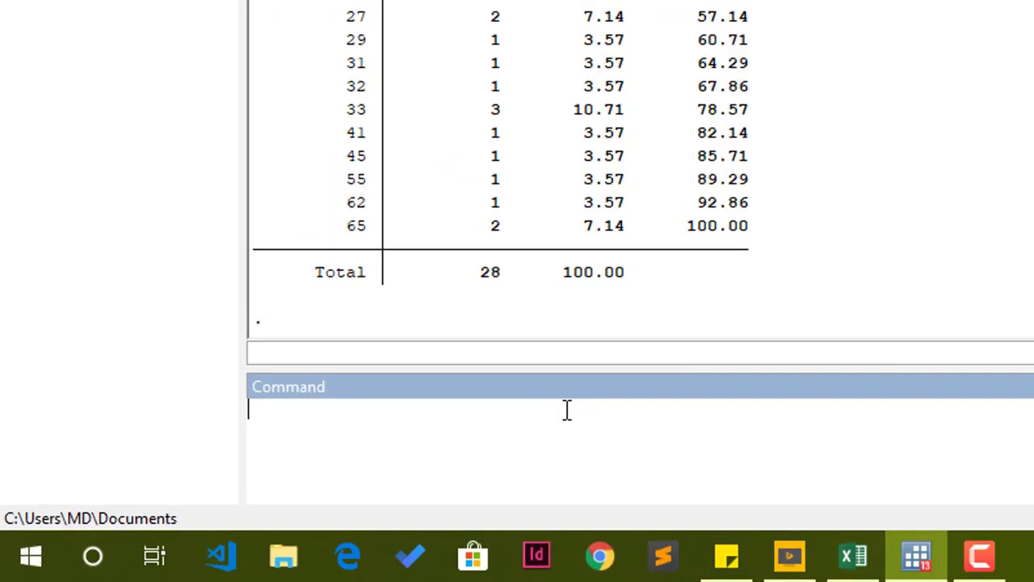
{"action": "type", "text": "summarize age"}
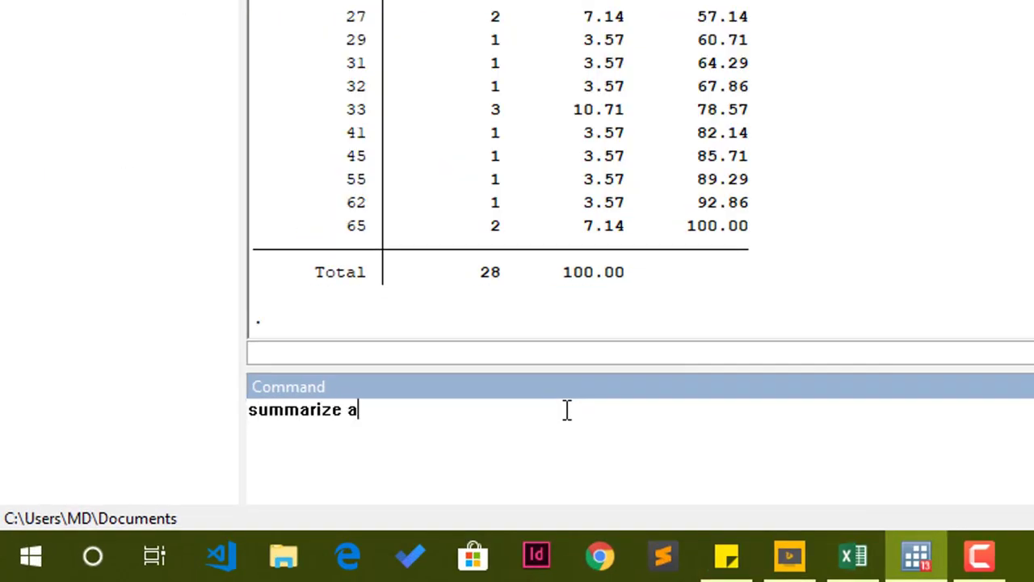
{"action": "key", "text": "Return"}
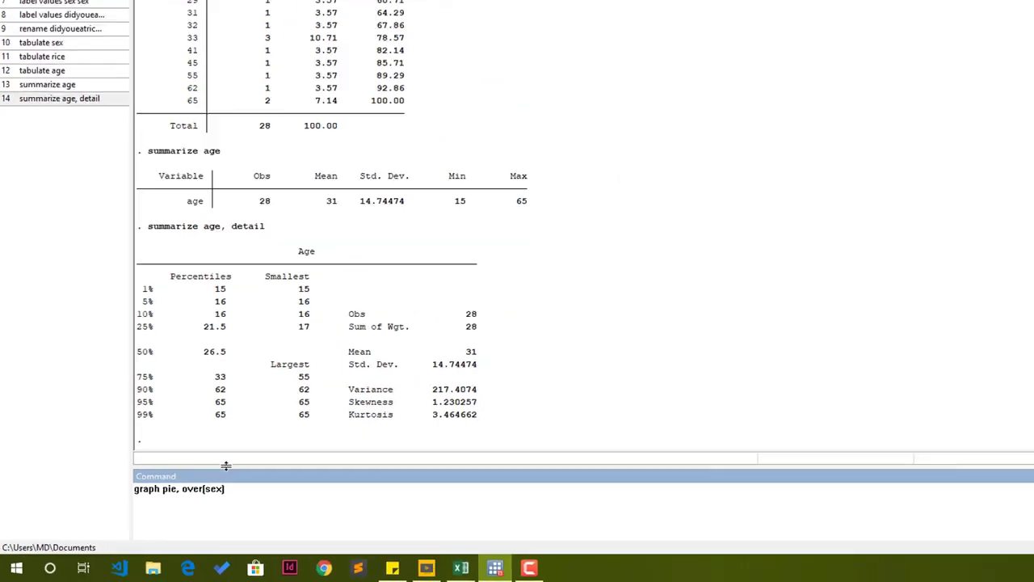
{"action": "key", "text": "Return"}
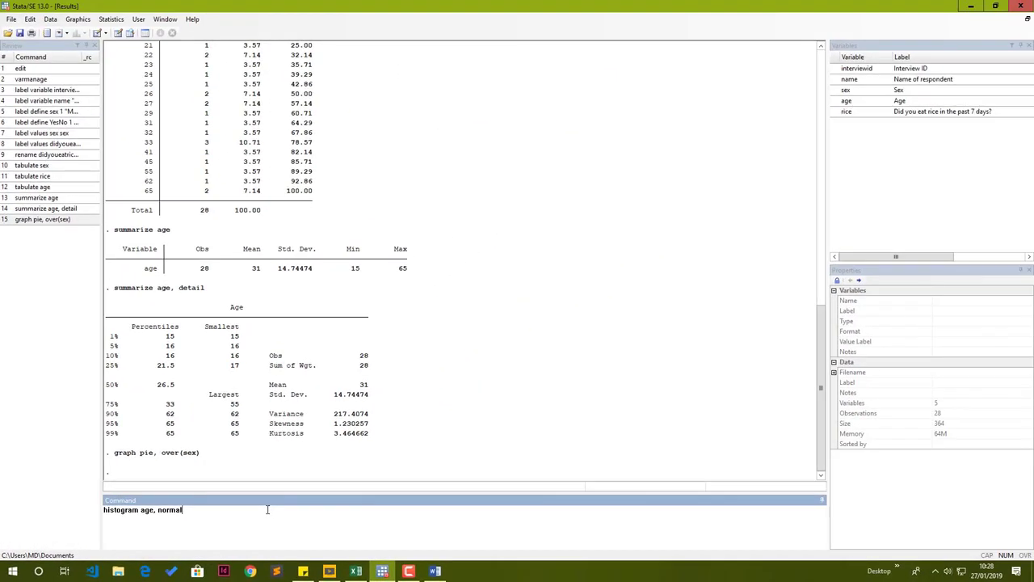
{"action": "key", "text": "Return"}
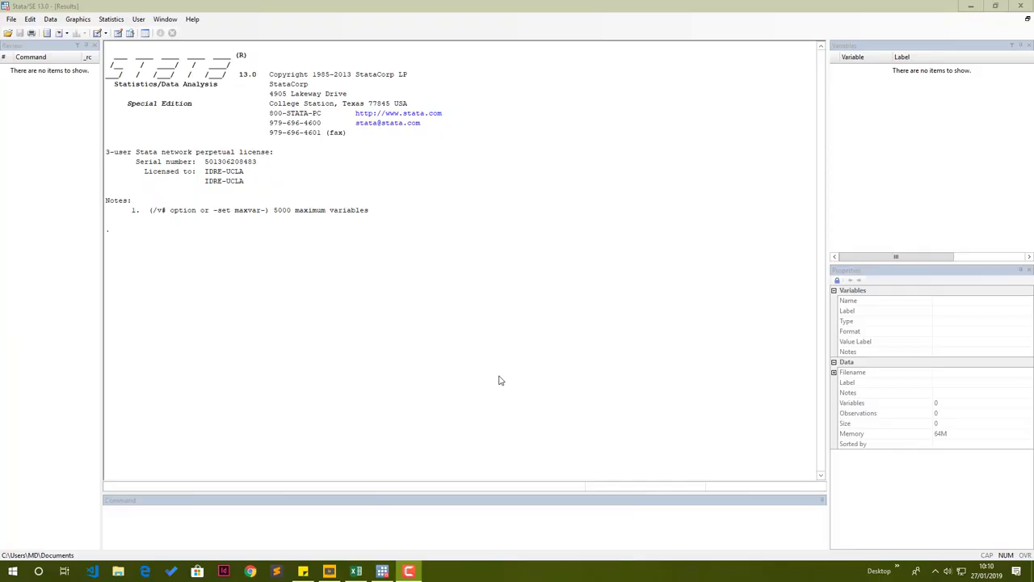
{"action": "left_click", "coordinate": [185, 3]}
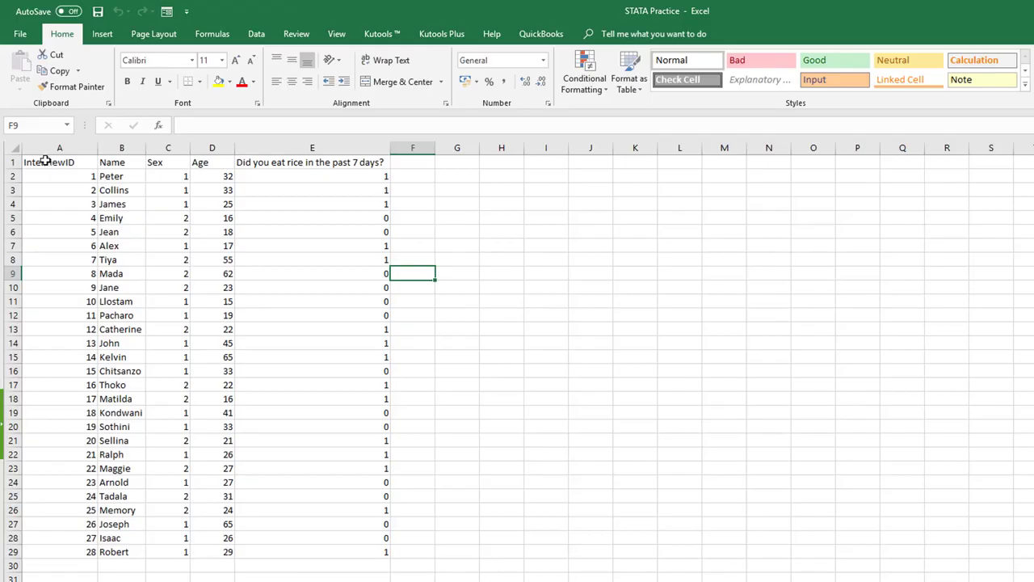
Review the column headers and the survey data in the spreadsheet.
{"action": "left_click", "coordinate": [46, 162]}
{"action": "left_click", "coordinate": [109, 162]}
{"action": "left_click", "coordinate": [163, 163]}
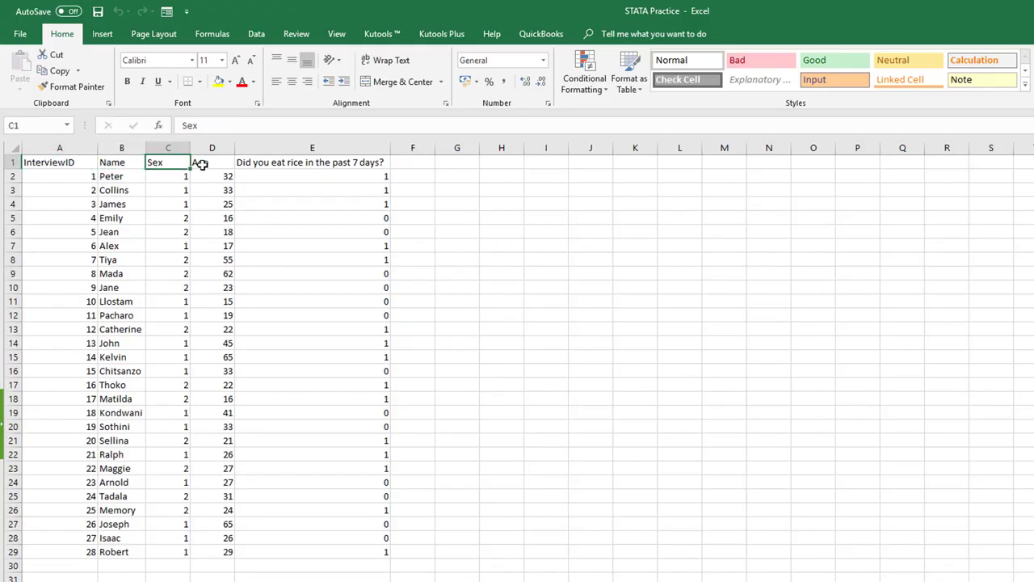
{"action": "left_click", "coordinate": [199, 162]}
{"action": "left_click", "coordinate": [273, 165]}
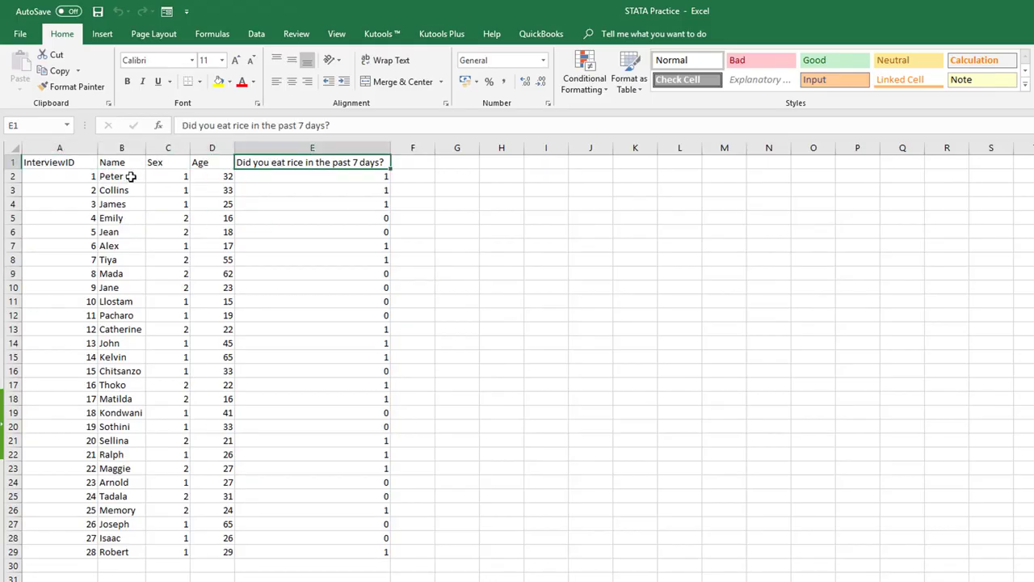
{"action": "left_click", "coordinate": [87, 174]}
{"action": "left_click_drag", "start_coordinate": [164, 225], "coordinate": [352, 551]}
{"action": "left_click", "coordinate": [630, 579]}
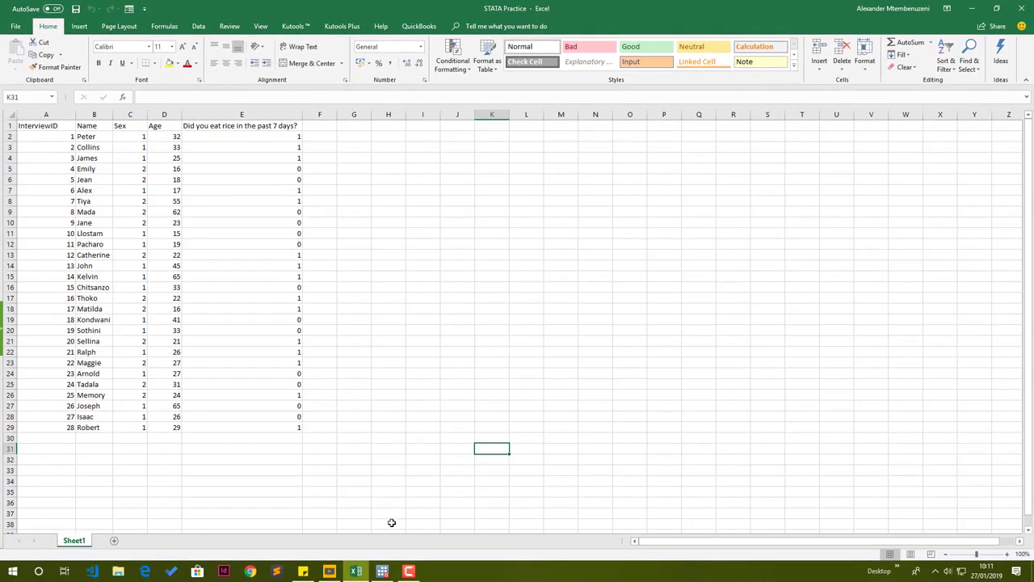
Open the Data Editor by running the edit command in Stata.
{"action": "left_click", "coordinate": [382, 571]}
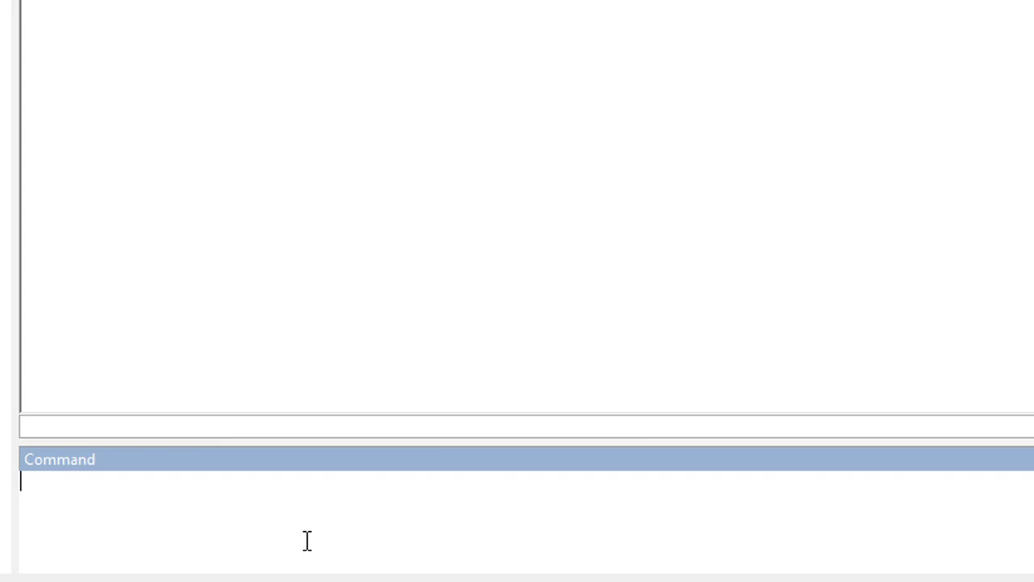
{"action": "type", "text": "edit"}
{"action": "key", "text": "Return"}
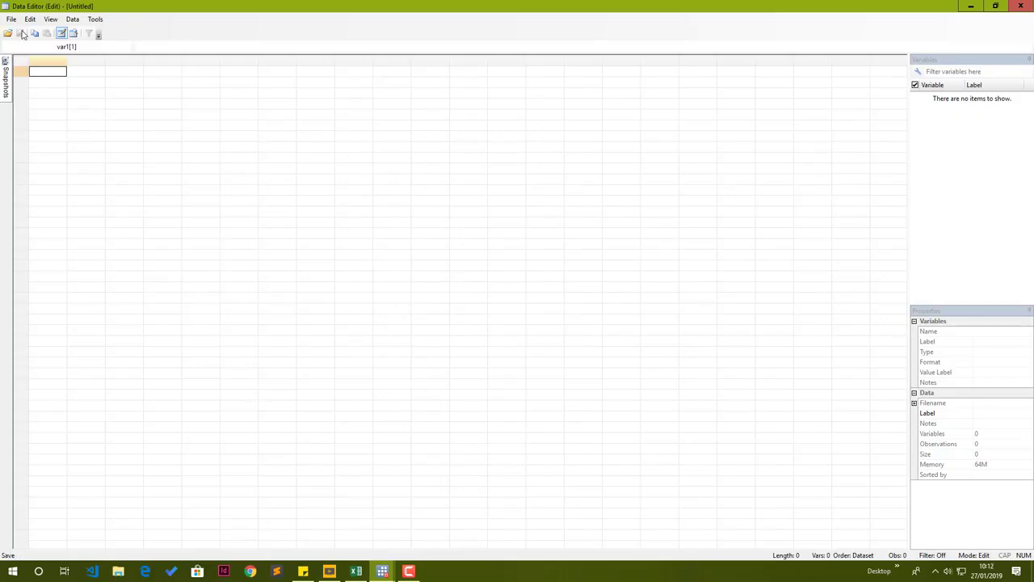
Examine the coded values in the Sex and rice-eating columns of the spreadsheet.
{"action": "left_click", "coordinate": [354, 572]}
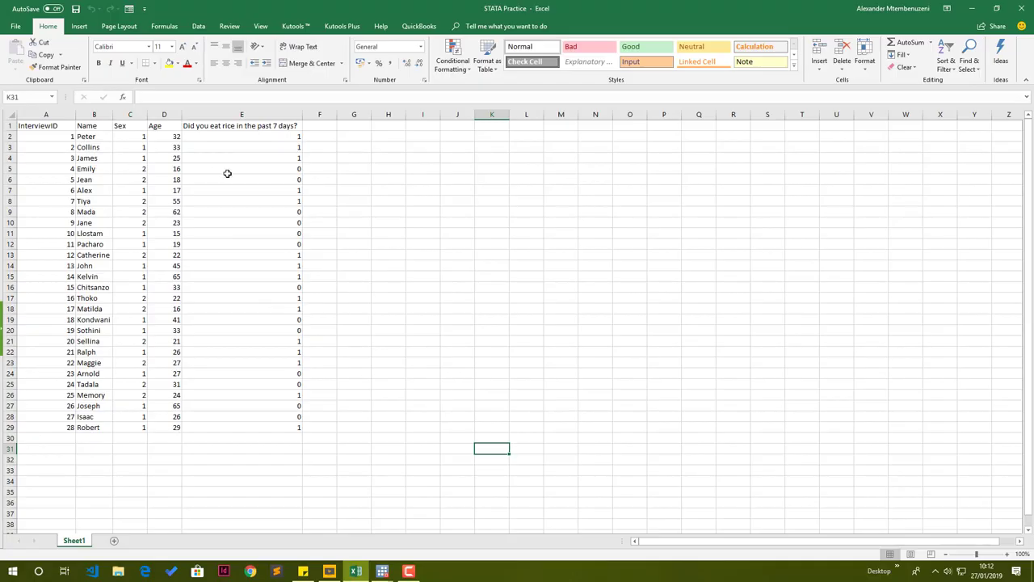
{"action": "left_click", "coordinate": [129, 114]}
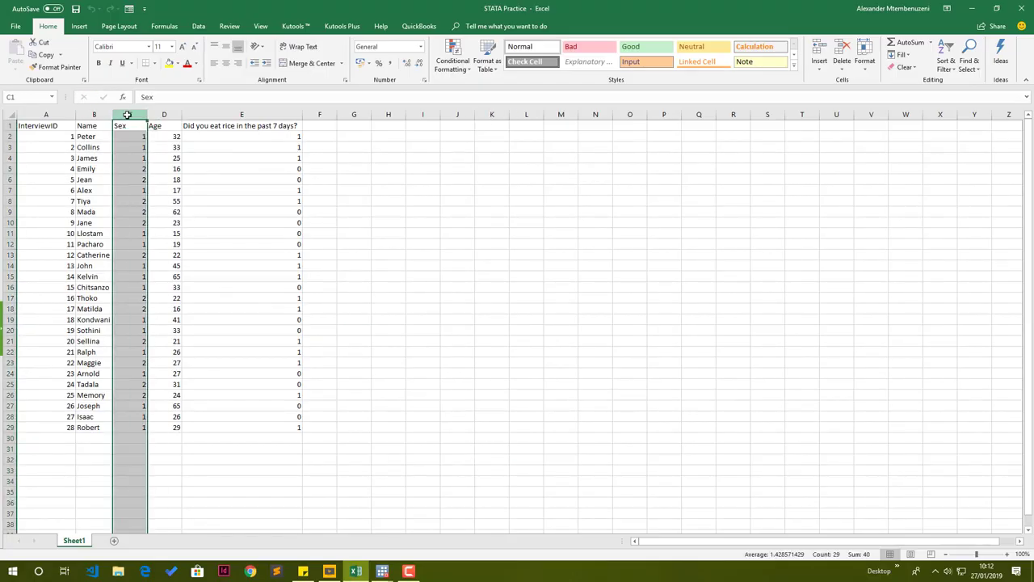
{"action": "left_click", "coordinate": [246, 114]}
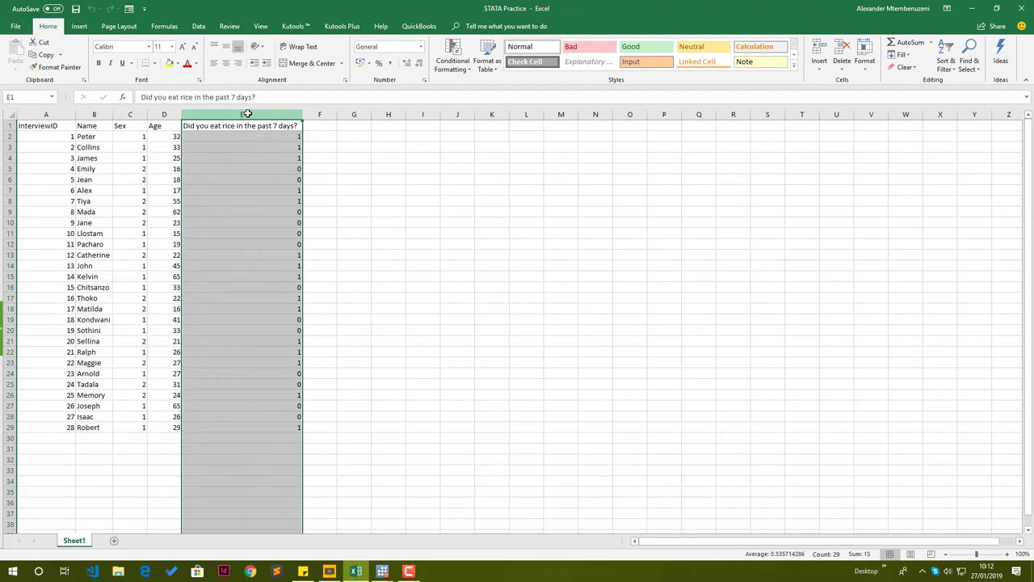
{"action": "left_click", "coordinate": [131, 114]}
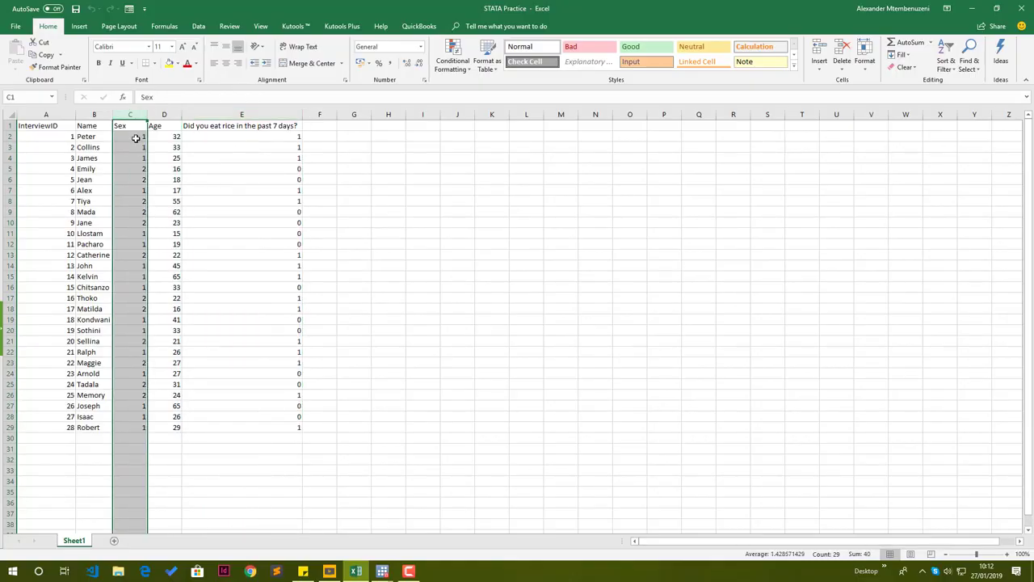
{"action": "left_click", "coordinate": [135, 138]}
{"action": "left_click", "coordinate": [138, 170]}
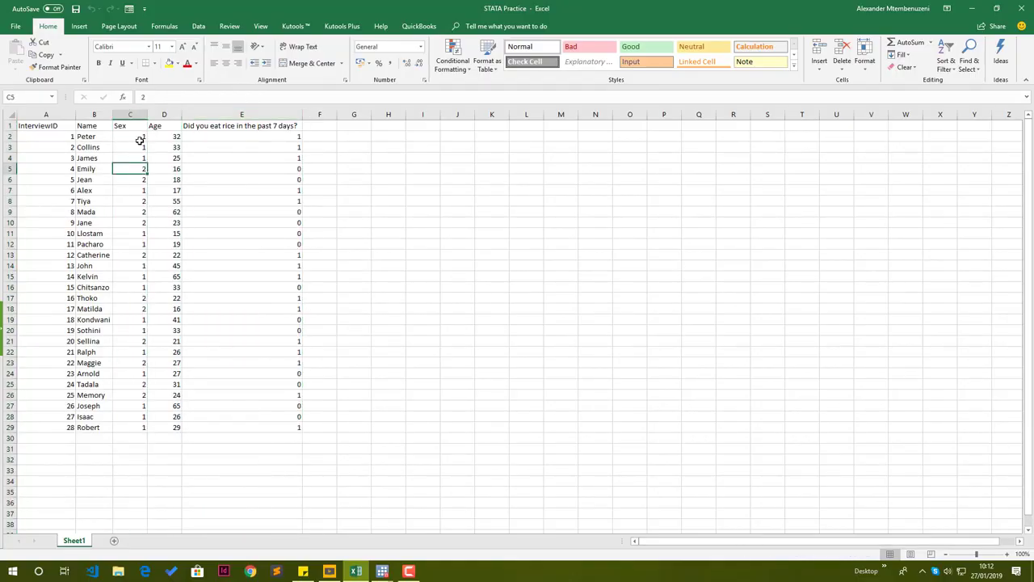
{"action": "left_click", "coordinate": [139, 139]}
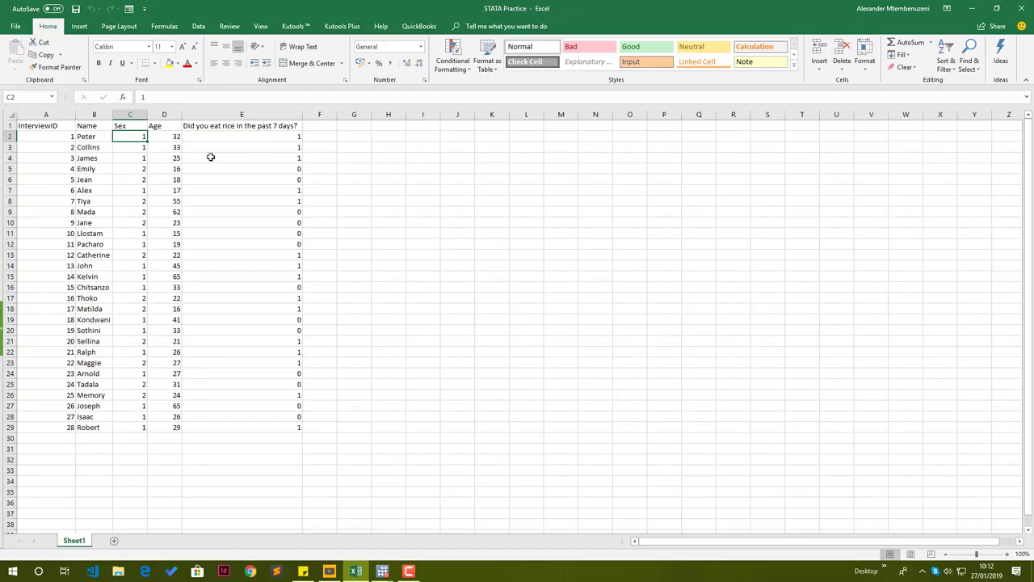
{"action": "left_click", "coordinate": [299, 137]}
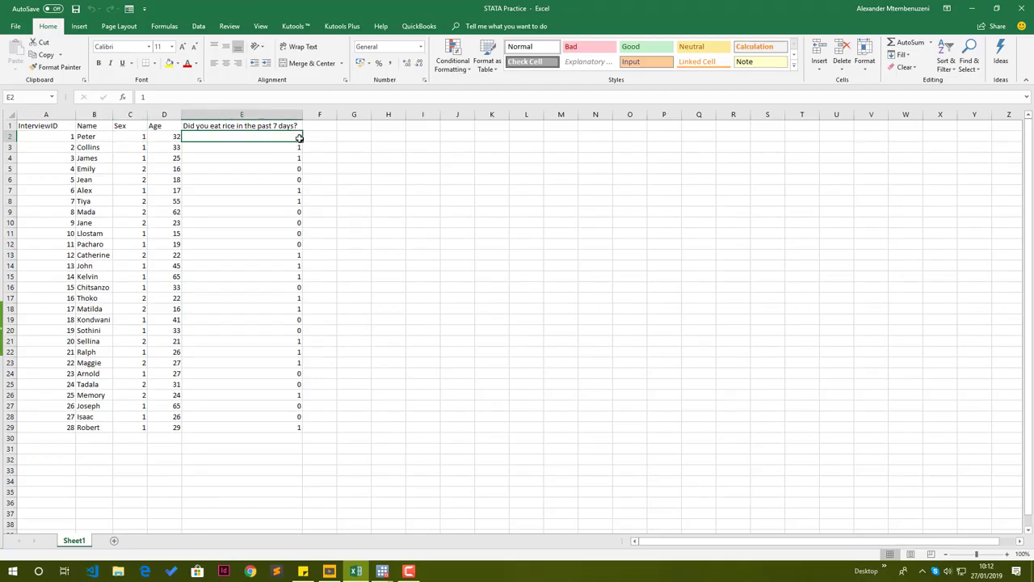
{"action": "left_click", "coordinate": [298, 169]}
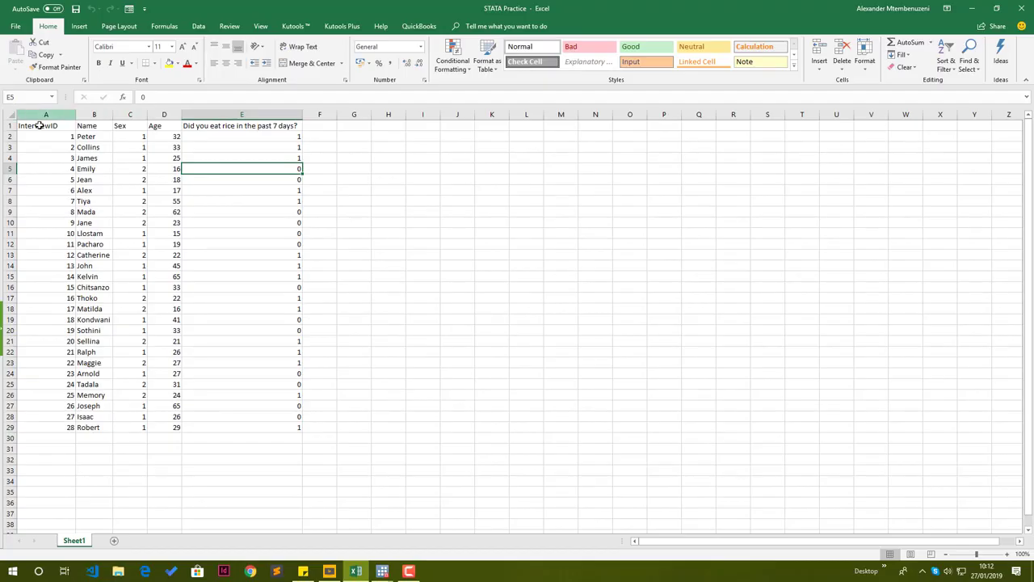
Select the data range A1 to E29 with headers and copy it.
{"action": "left_click_drag", "start_coordinate": [42, 125], "coordinate": [254, 428]}
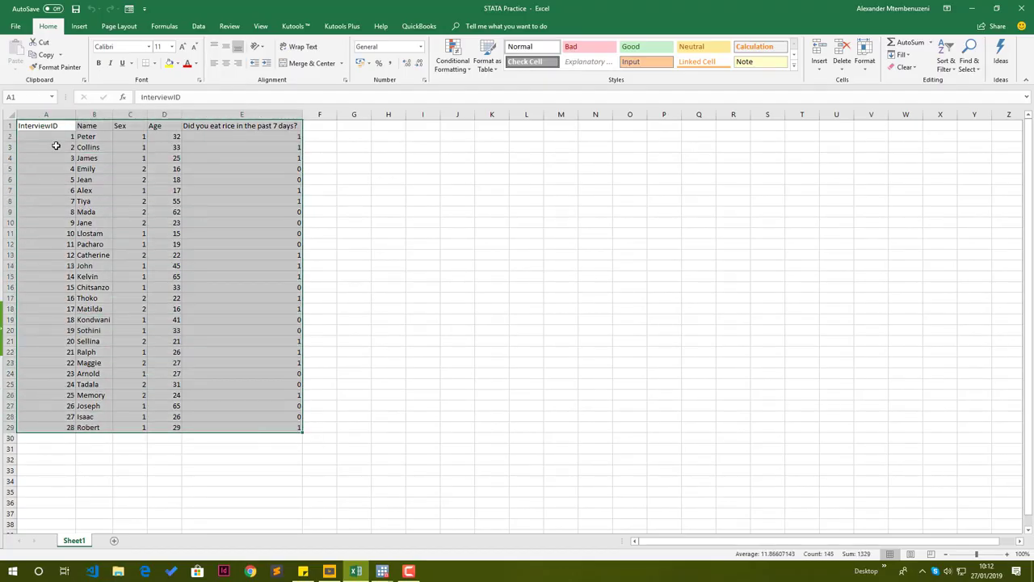
{"action": "right_click", "coordinate": [151, 248]}
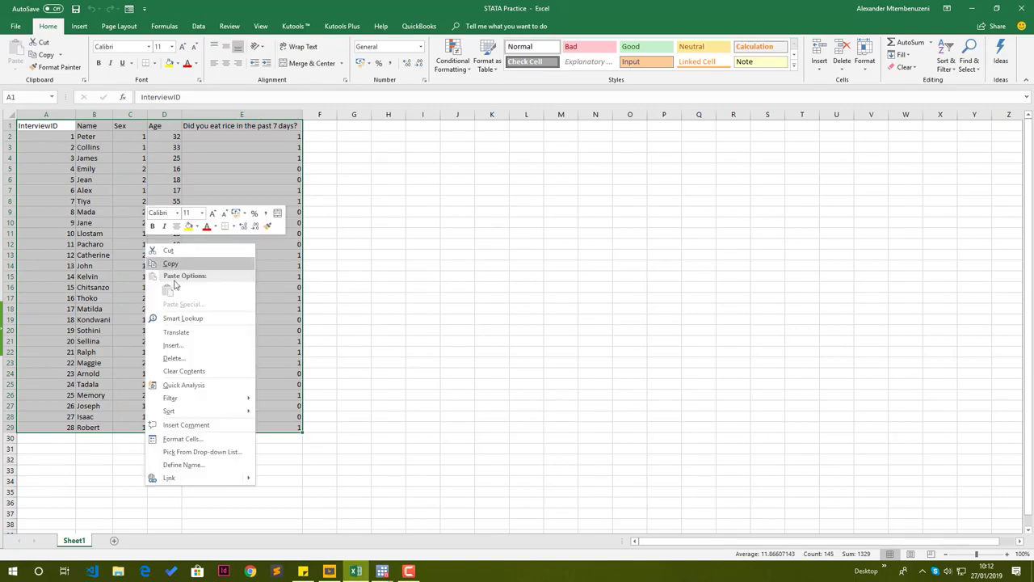
{"action": "left_click", "coordinate": [172, 265]}
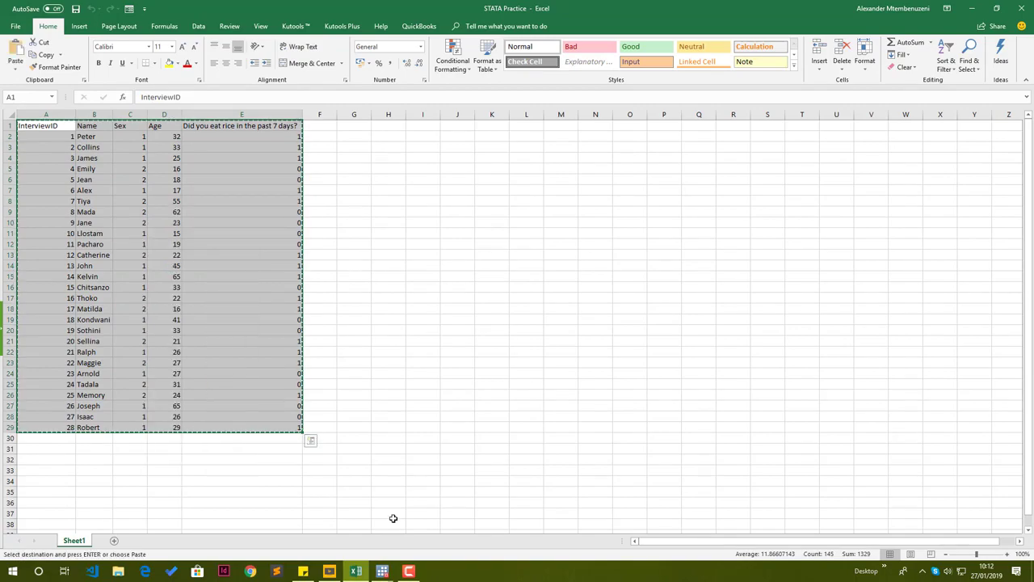
Try pasting the copied data into the first cell of the Data Editor.
{"action": "mouse_move", "coordinate": [383, 574]}
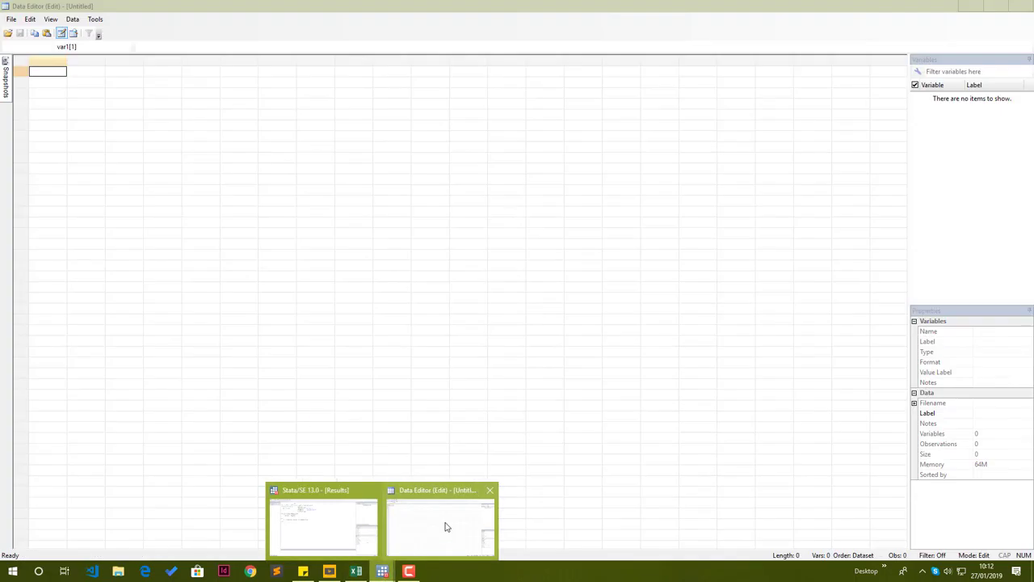
{"action": "left_click", "coordinate": [446, 526]}
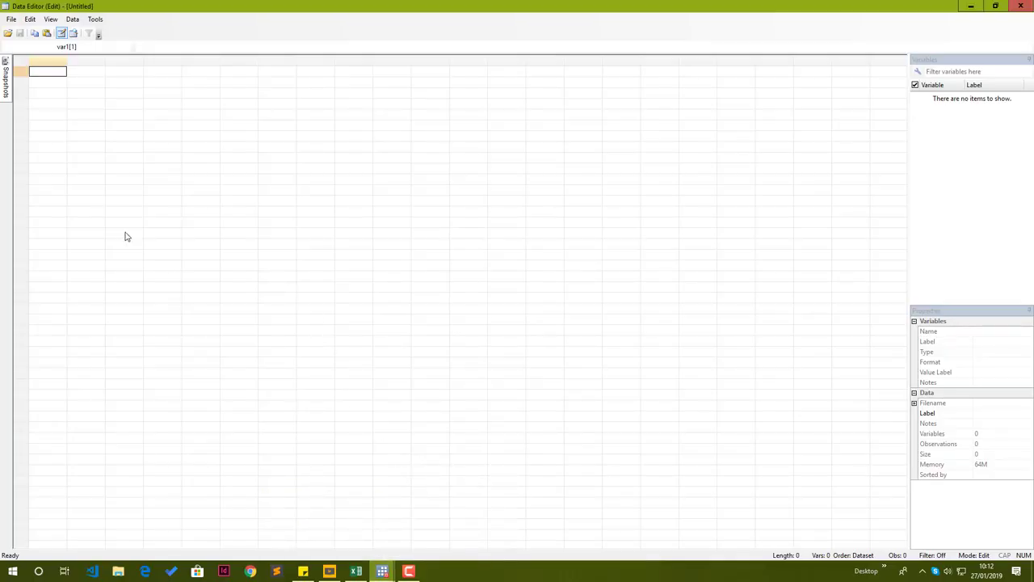
{"action": "right_click", "coordinate": [38, 74]}
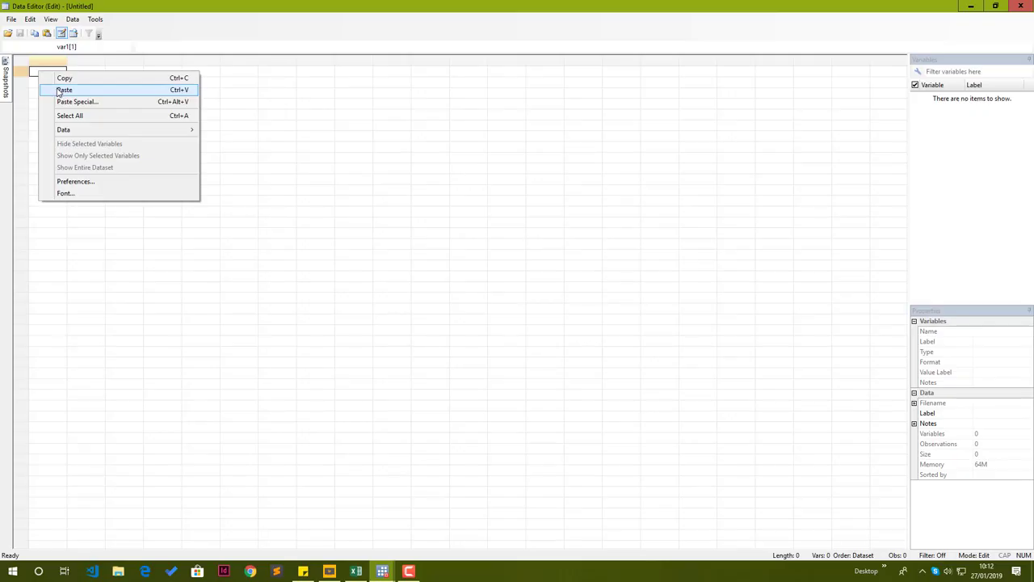
{"action": "left_click", "coordinate": [64, 90]}
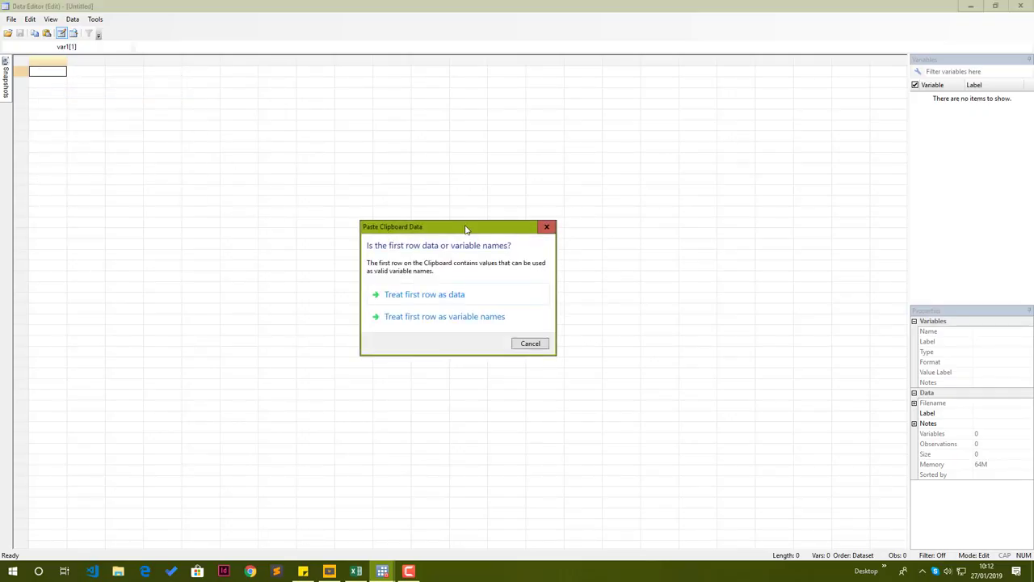
{"action": "left_click_drag", "start_coordinate": [465, 229], "coordinate": [446, 195]}
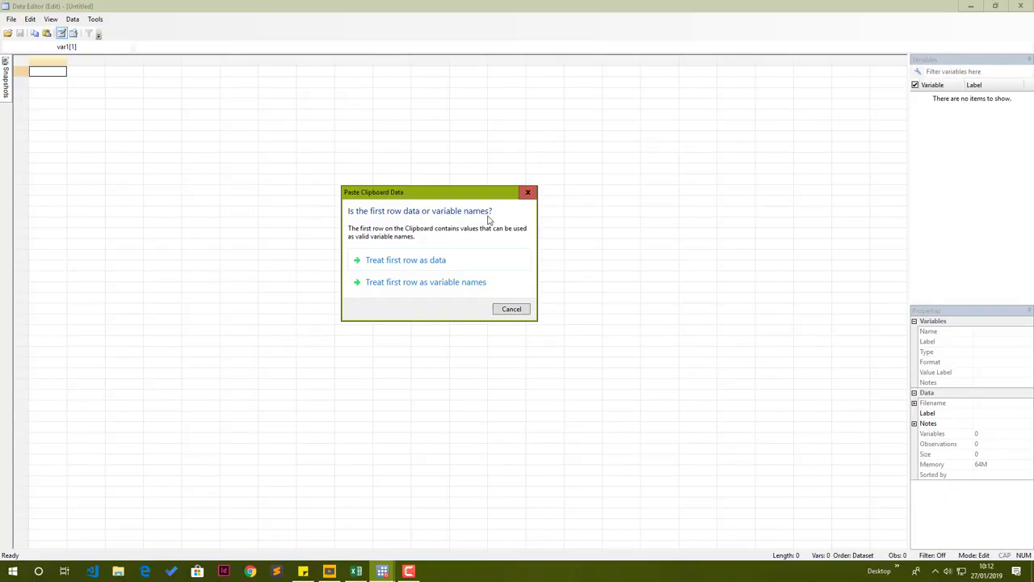
Examine the header row and first data row of the copied range in the spreadsheet.
{"action": "left_click", "coordinate": [355, 571]}
{"action": "left_click", "coordinate": [367, 199]}
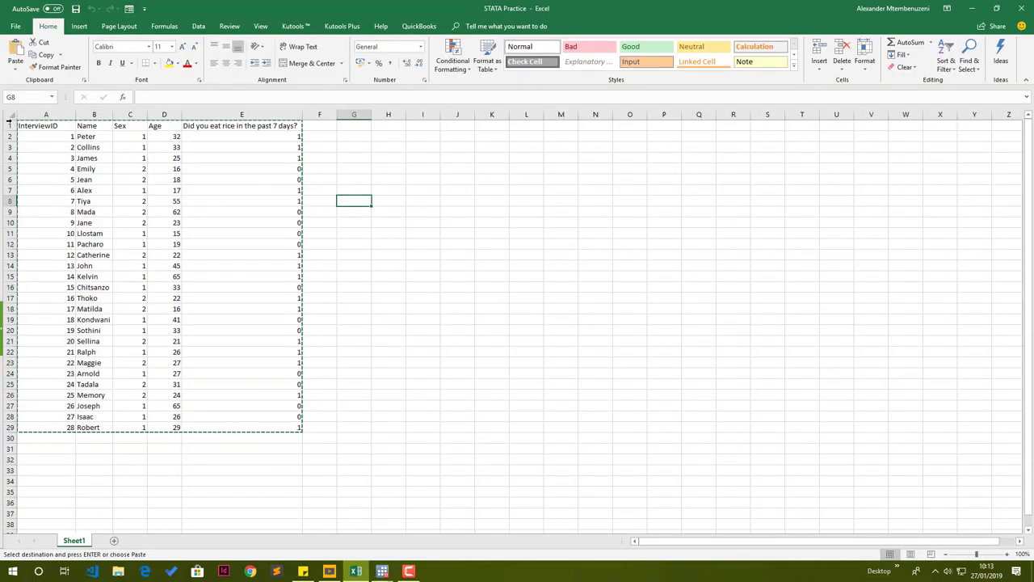
{"action": "left_click", "coordinate": [8, 126]}
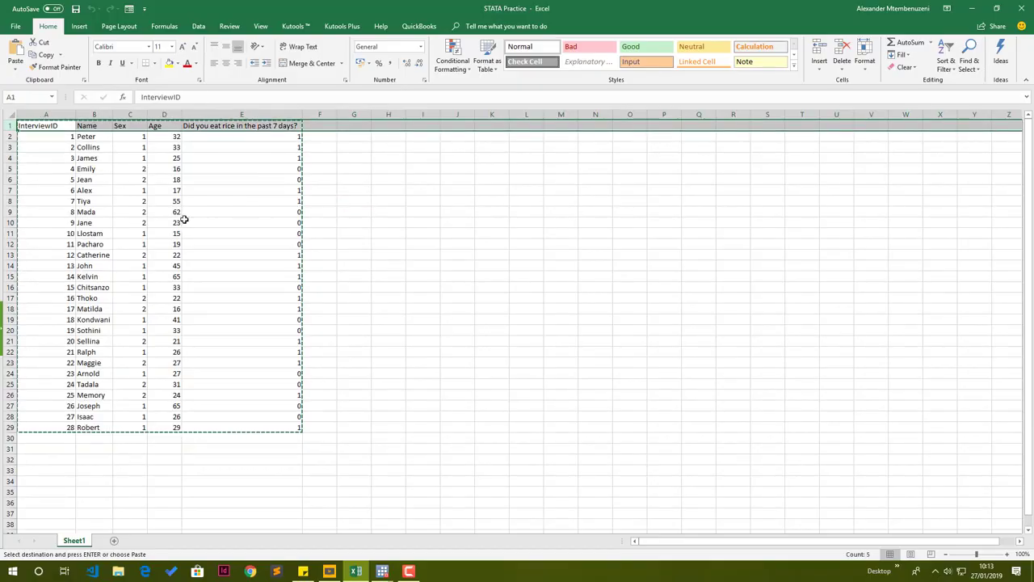
{"action": "left_click", "coordinate": [11, 136]}
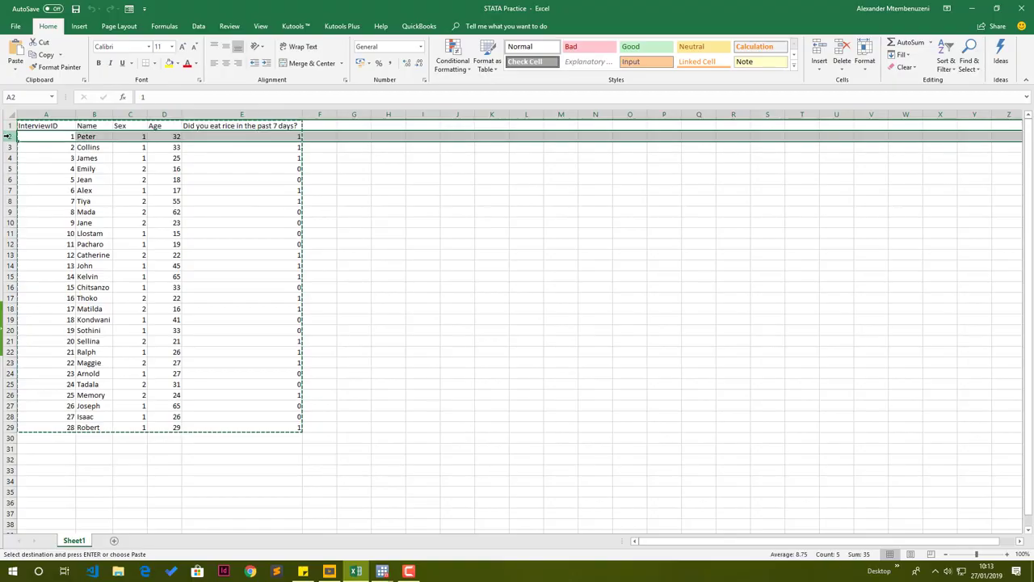
Paste the copied data into the empty Data Editor, treating the first row as variable names.
{"action": "mouse_move", "coordinate": [382, 572]}
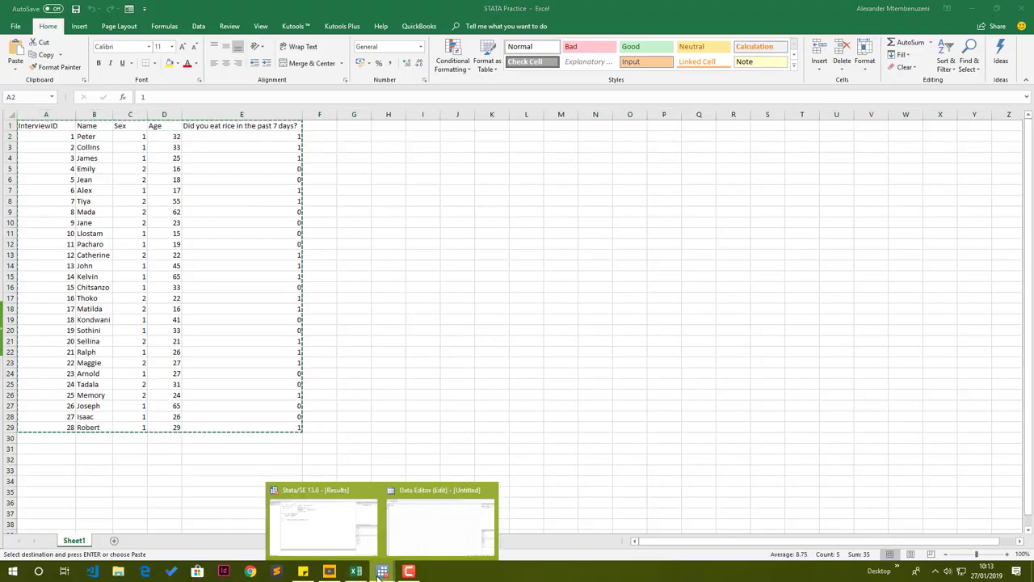
{"action": "left_click", "coordinate": [439, 536]}
{"action": "key", "text": "ctrl+v"}
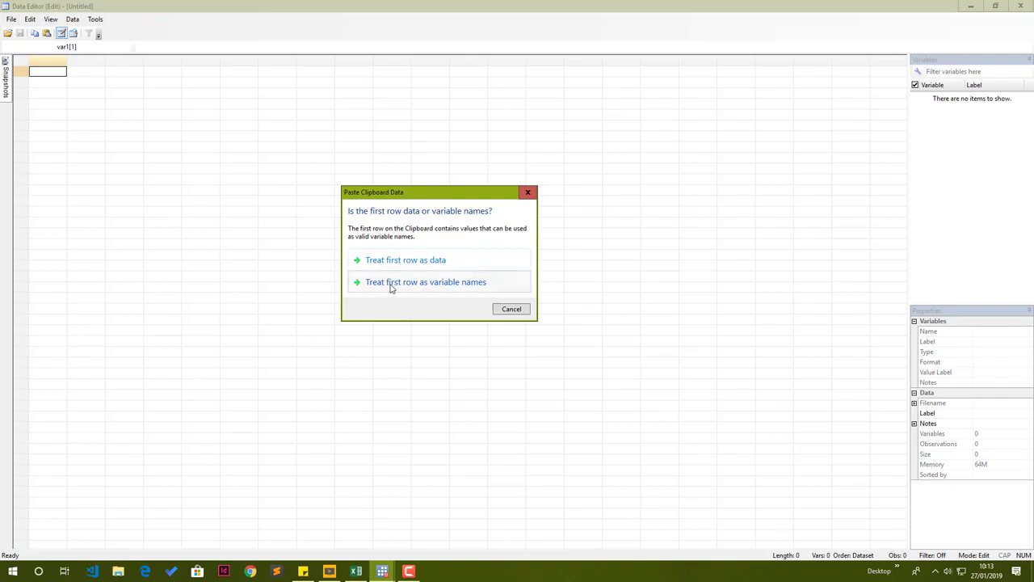
{"action": "left_click", "coordinate": [445, 283]}
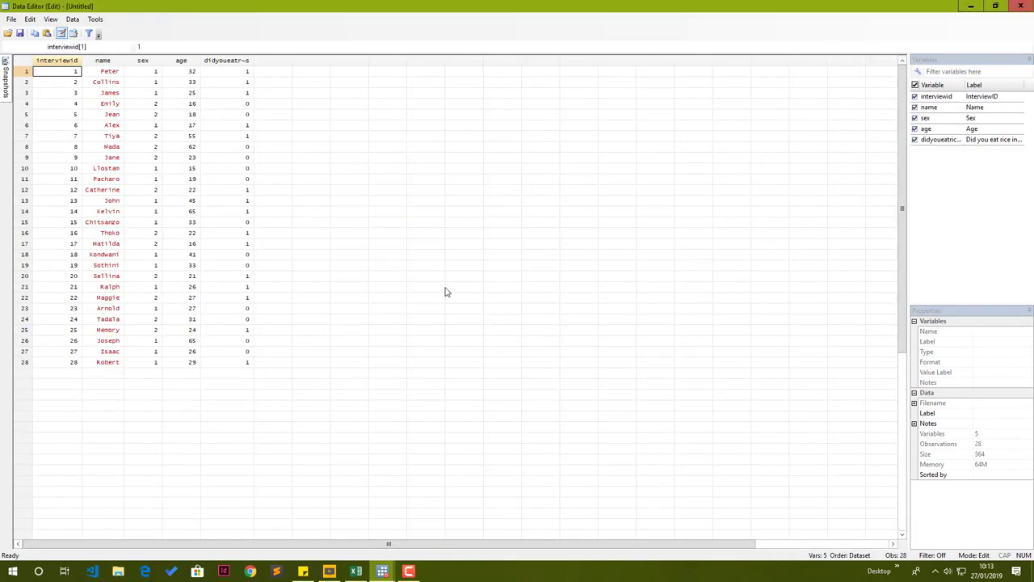
Close the Data Editor and return to the main Stata window.
{"action": "left_click", "coordinate": [184, 93]}
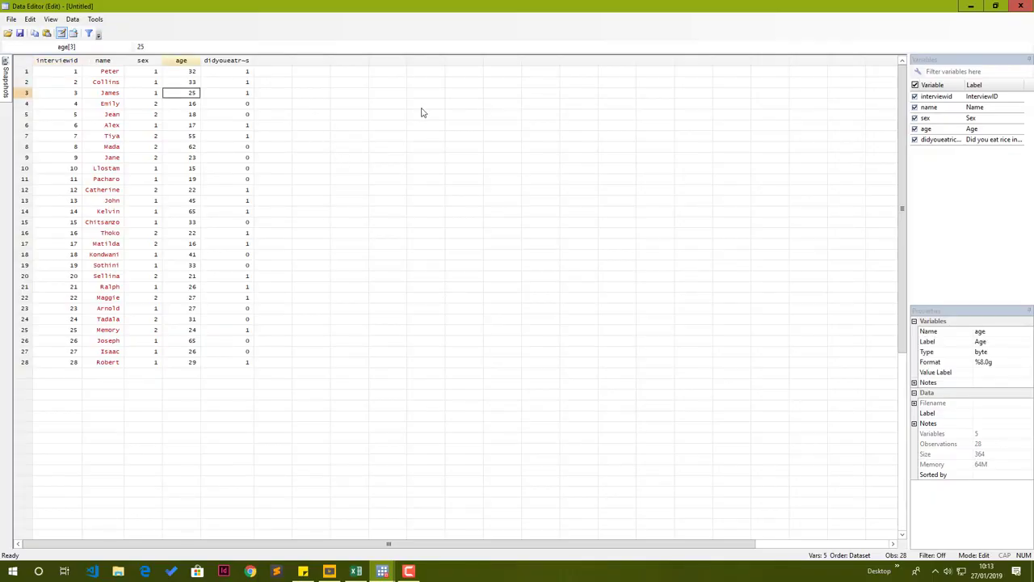
{"action": "left_click", "coordinate": [1022, 7]}
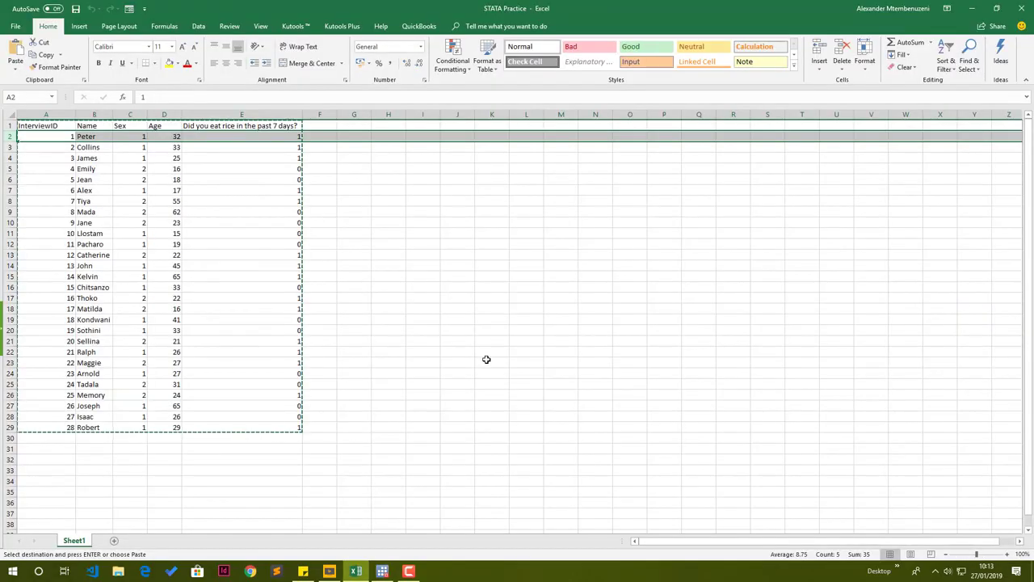
{"action": "left_click", "coordinate": [383, 572]}
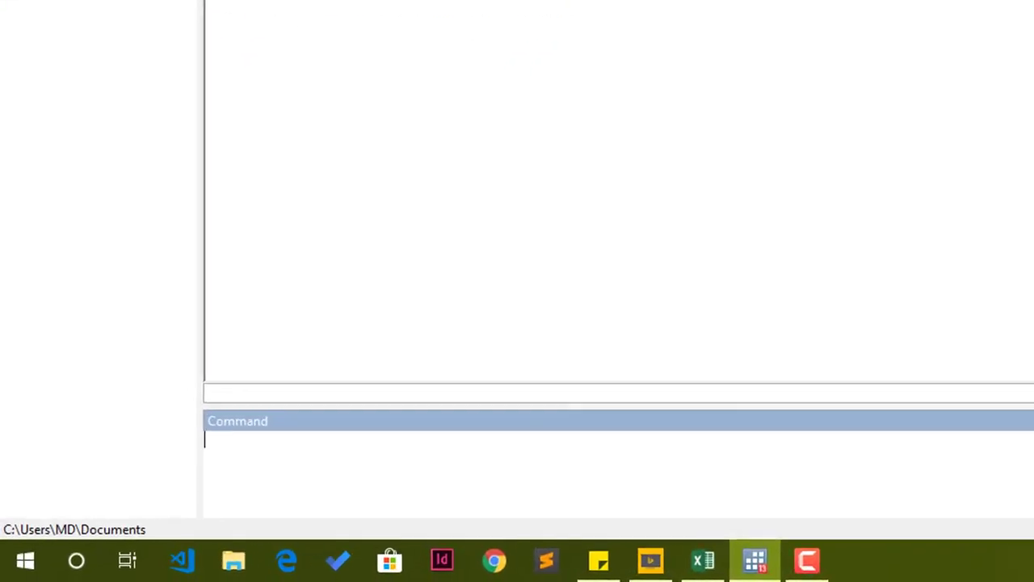
Open the Variables Manager by running the varmanage command.
{"action": "type", "text": "varmanag"}
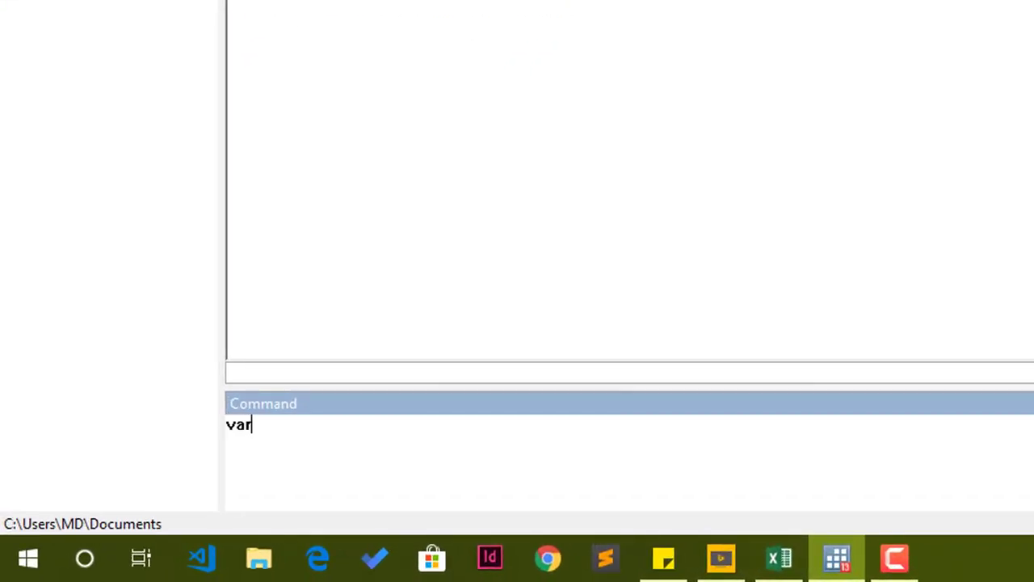
{"action": "type", "text": "e"}
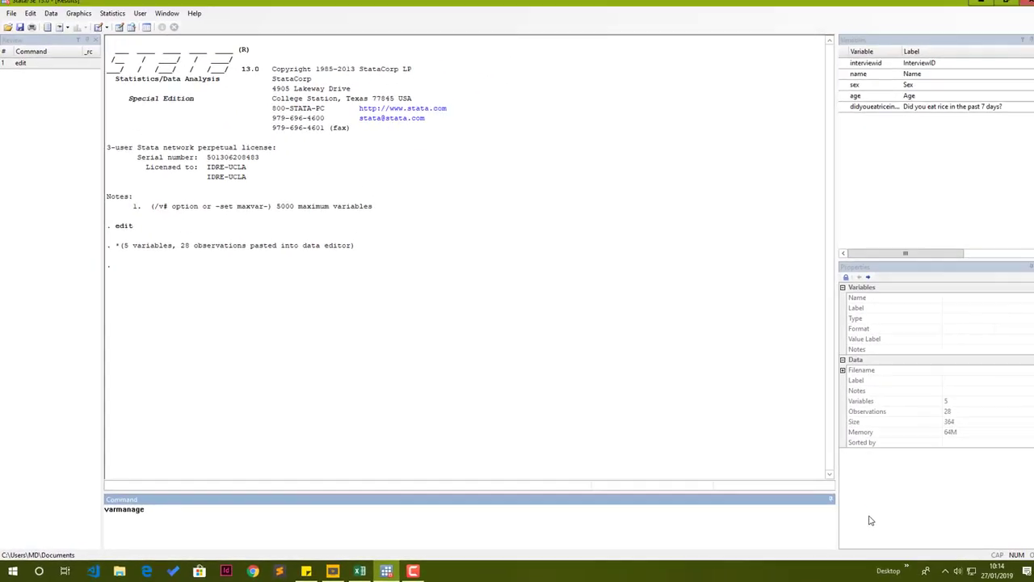
{"action": "key", "text": "Return"}
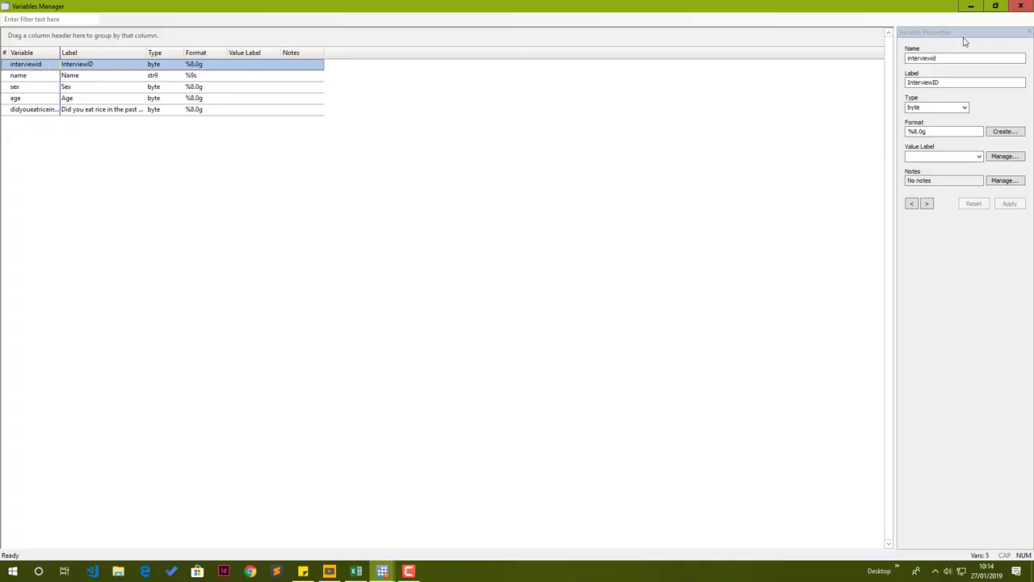
Change the interviewid variable's label to Interview ID and apply the change.
{"action": "left_click", "coordinate": [913, 35]}
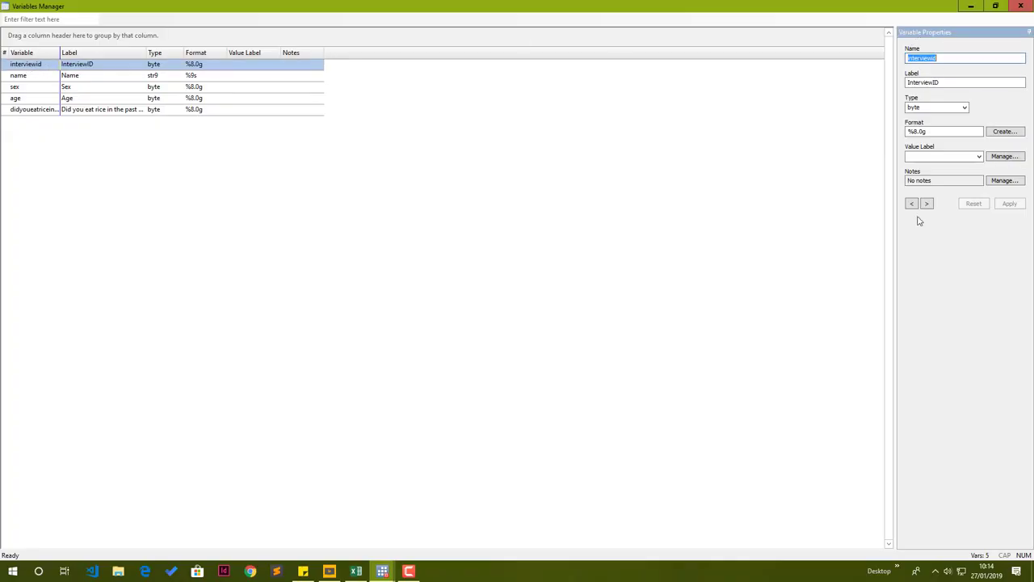
{"action": "left_click", "coordinate": [929, 58]}
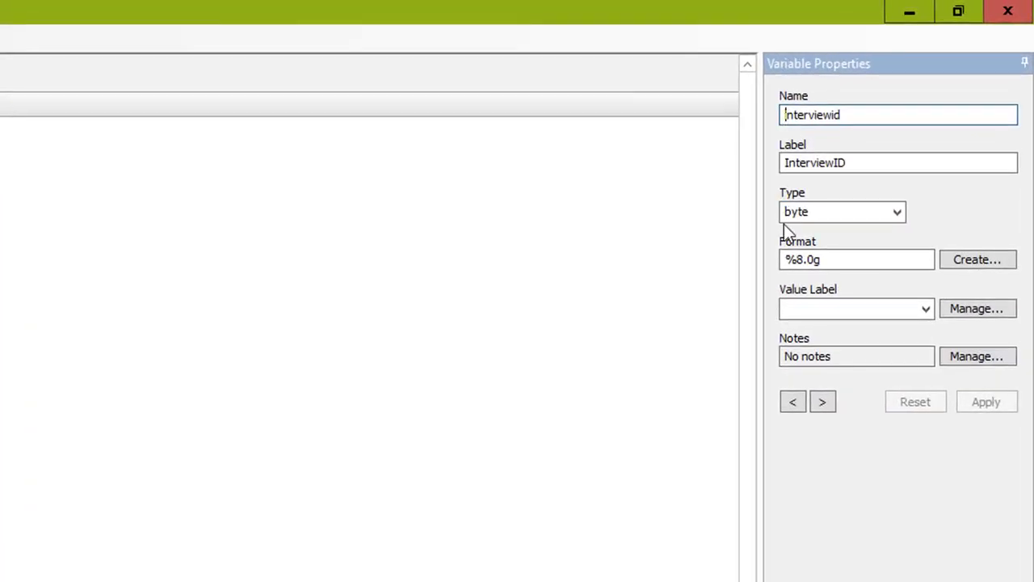
{"action": "left_click", "coordinate": [838, 162]}
{"action": "left_click", "coordinate": [833, 162]}
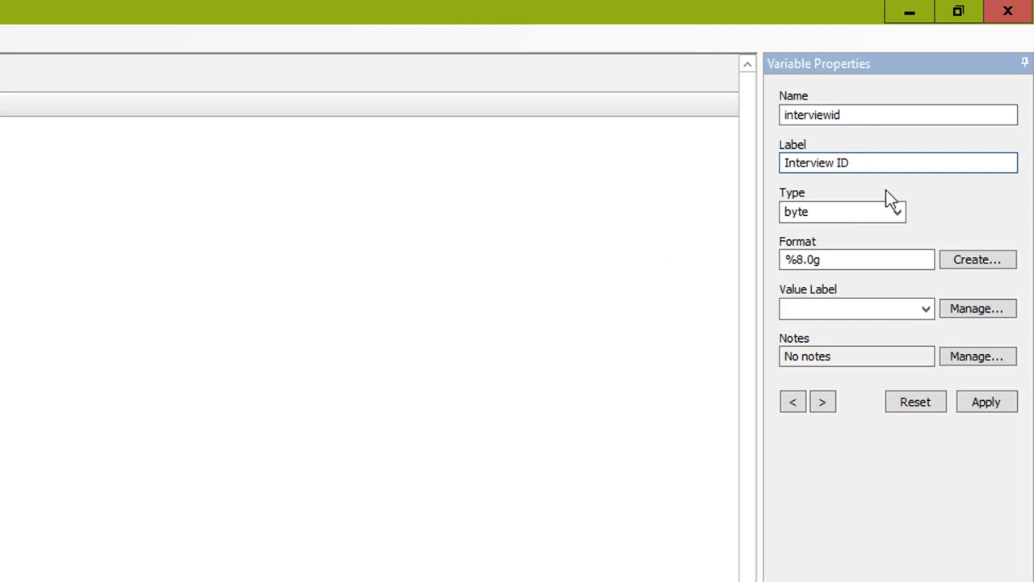
{"action": "left_click", "coordinate": [816, 210]}
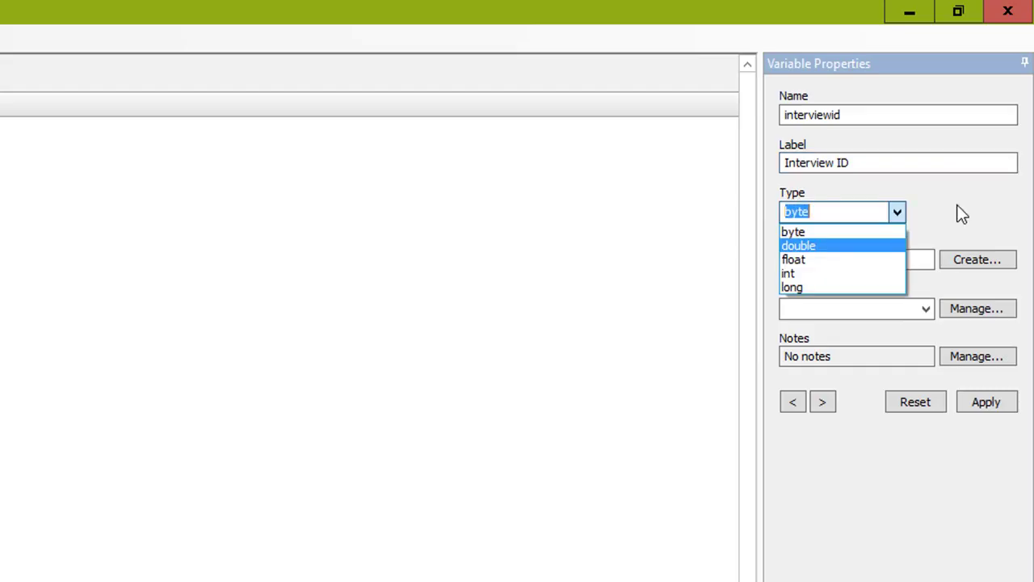
{"action": "left_click", "coordinate": [955, 206]}
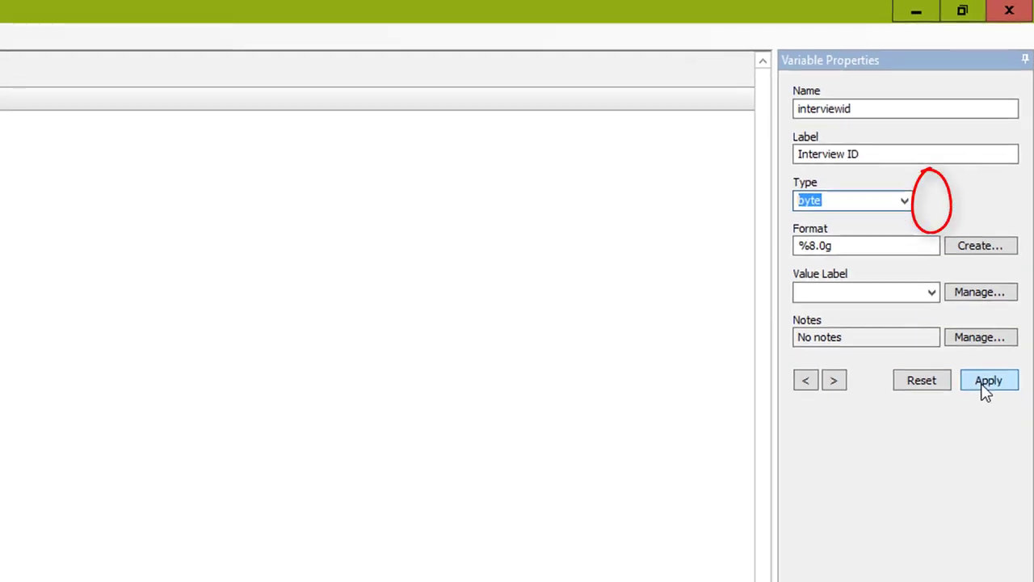
{"action": "left_click", "coordinate": [985, 390]}
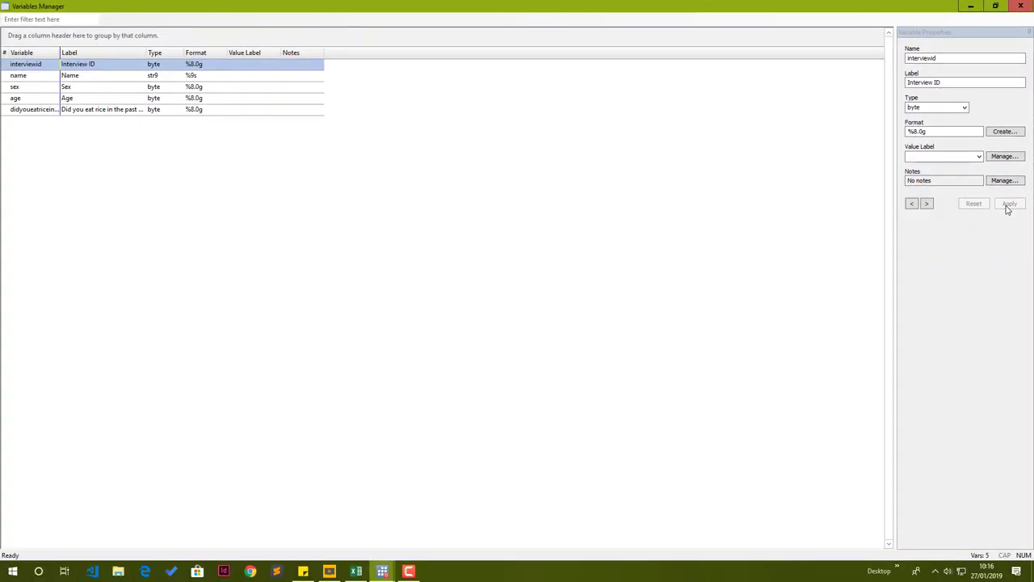
Move to the name variable and set its label to Name of respondent, then apply it.
{"action": "left_click", "coordinate": [927, 203]}
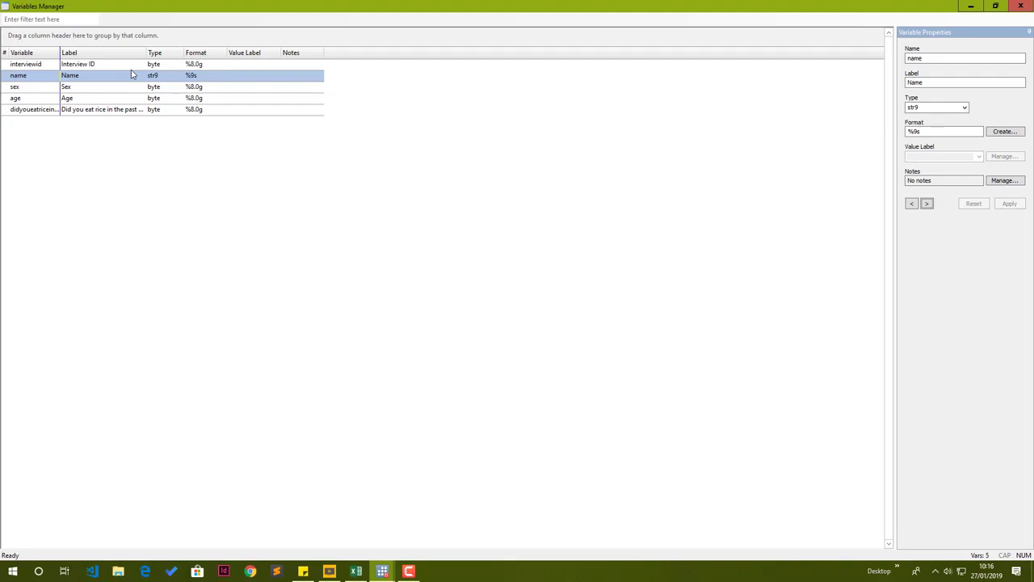
{"action": "left_click", "coordinate": [930, 83]}
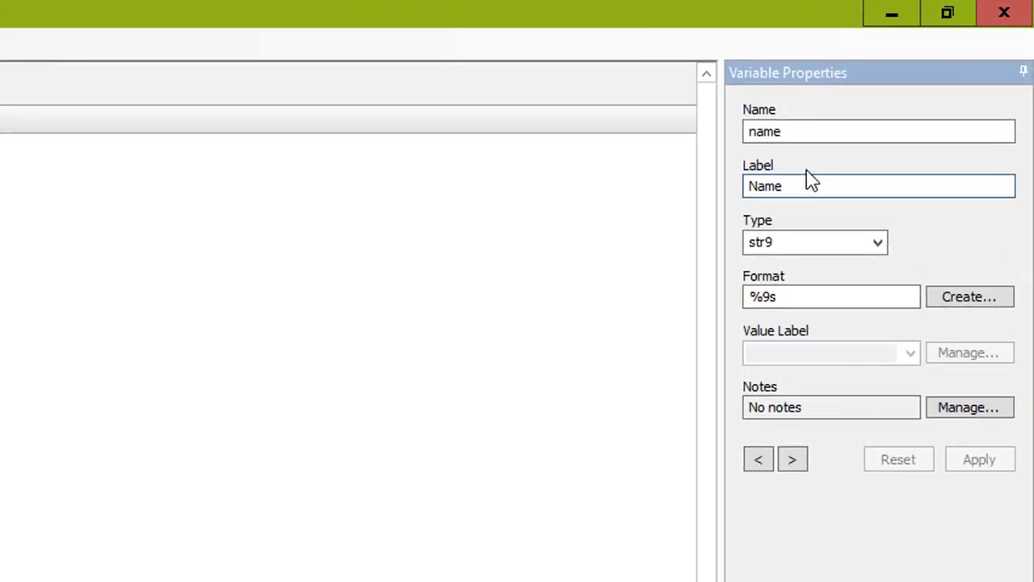
{"action": "type", "text": "o"}
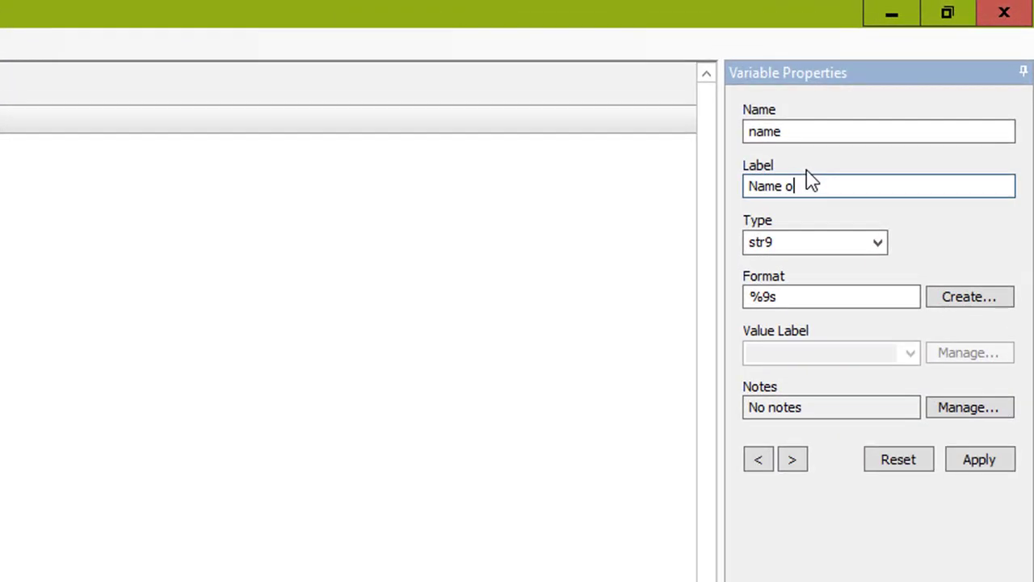
{"action": "type", "text": "f respondent"}
{"action": "left_click", "coordinate": [968, 462]}
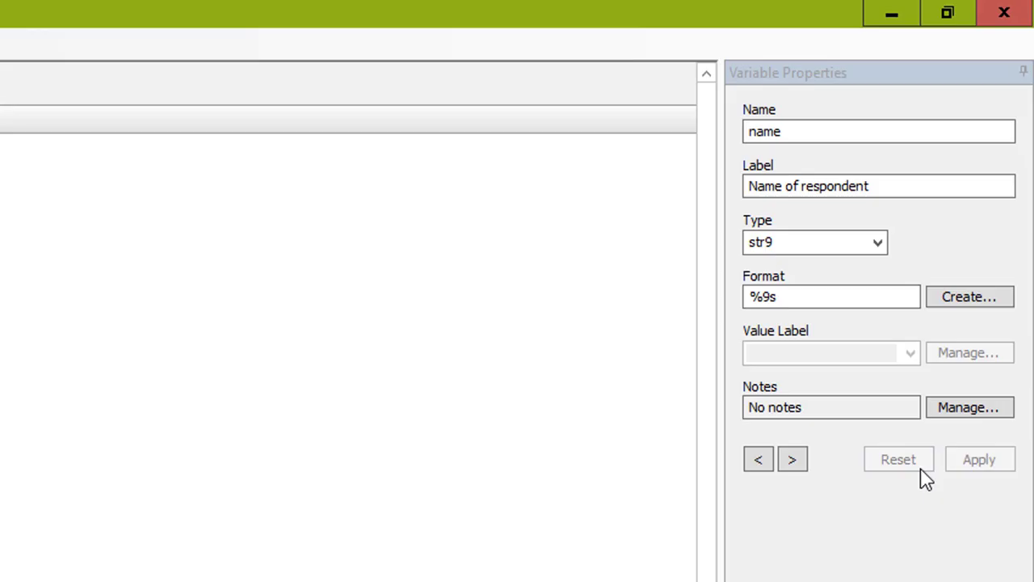
Move to the sex variable and create a value label named sex with 1 = Male and 2 = Female.
{"action": "left_click", "coordinate": [792, 460]}
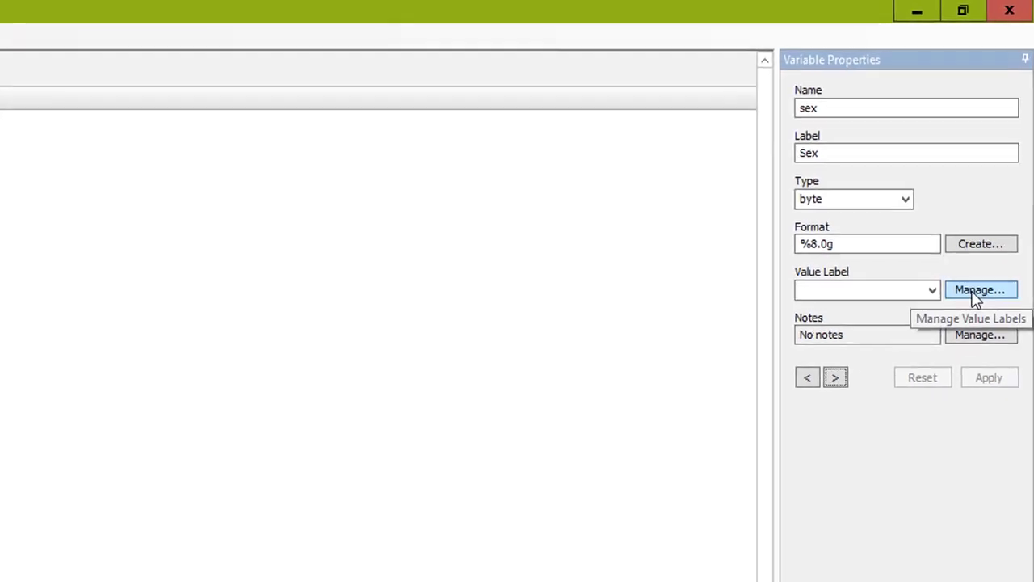
{"action": "left_click", "coordinate": [1003, 159]}
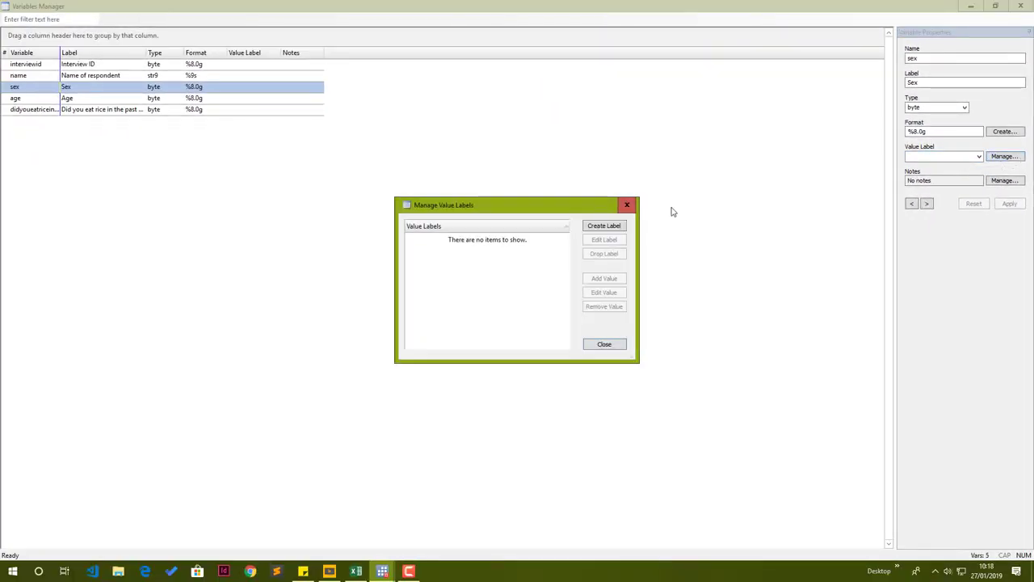
{"action": "left_click", "coordinate": [616, 230]}
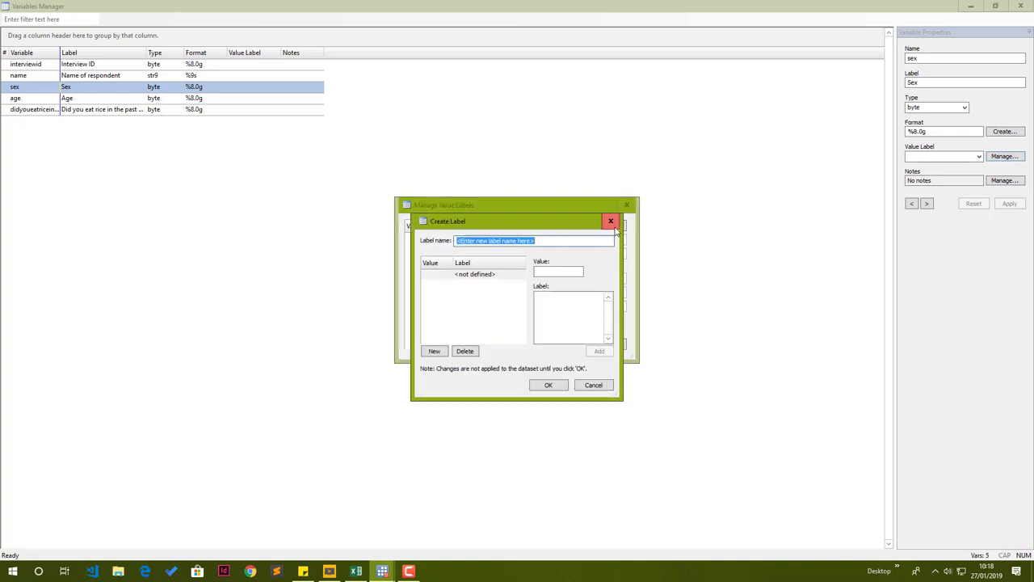
{"action": "left_click_drag", "start_coordinate": [479, 223], "coordinate": [609, 227]}
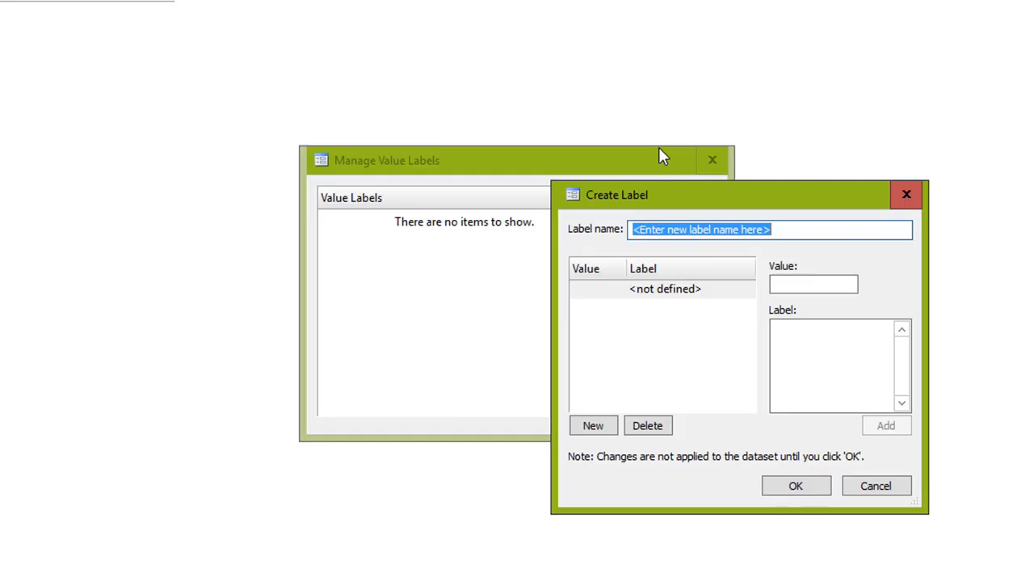
{"action": "type", "text": "sex"}
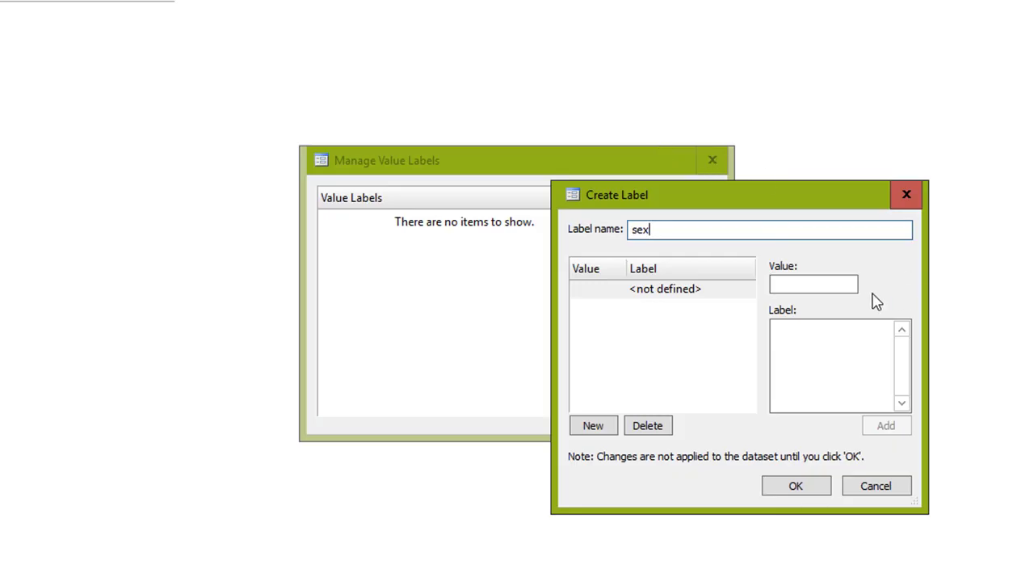
{"action": "left_click", "coordinate": [843, 288]}
{"action": "type", "text": "1"}
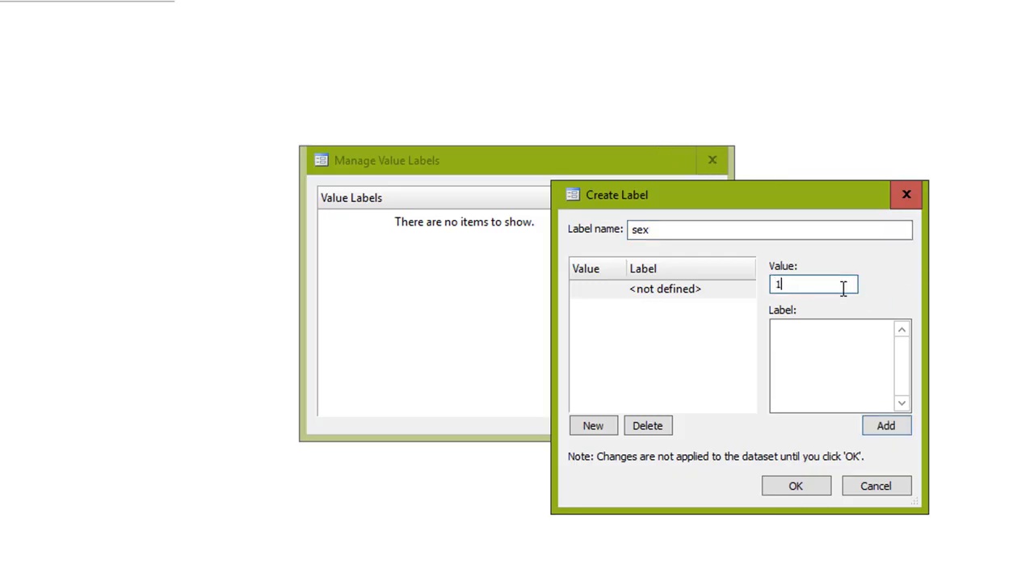
{"action": "left_click", "coordinate": [842, 348]}
{"action": "type", "text": "Male"}
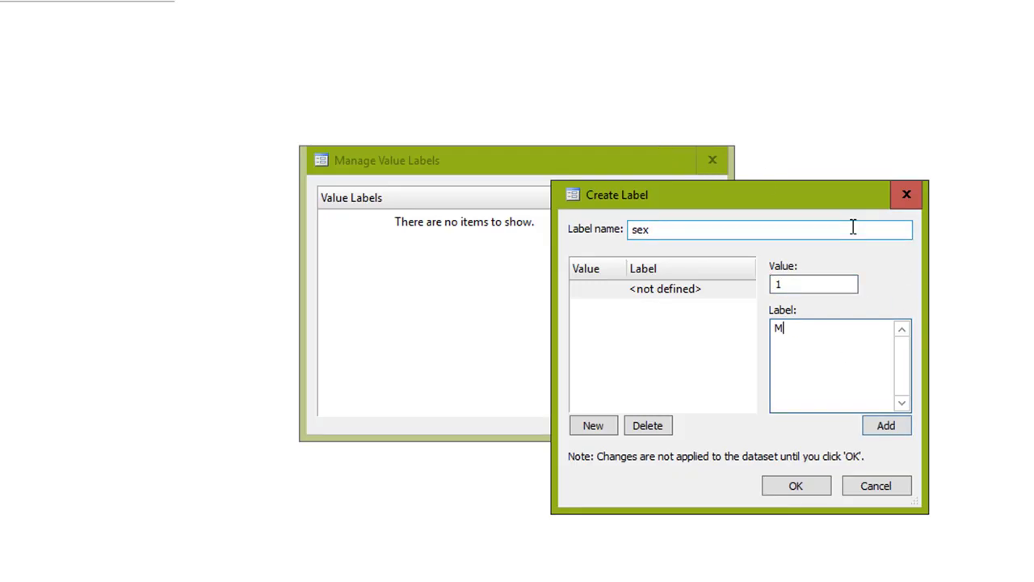
{"action": "left_click", "coordinate": [888, 426]}
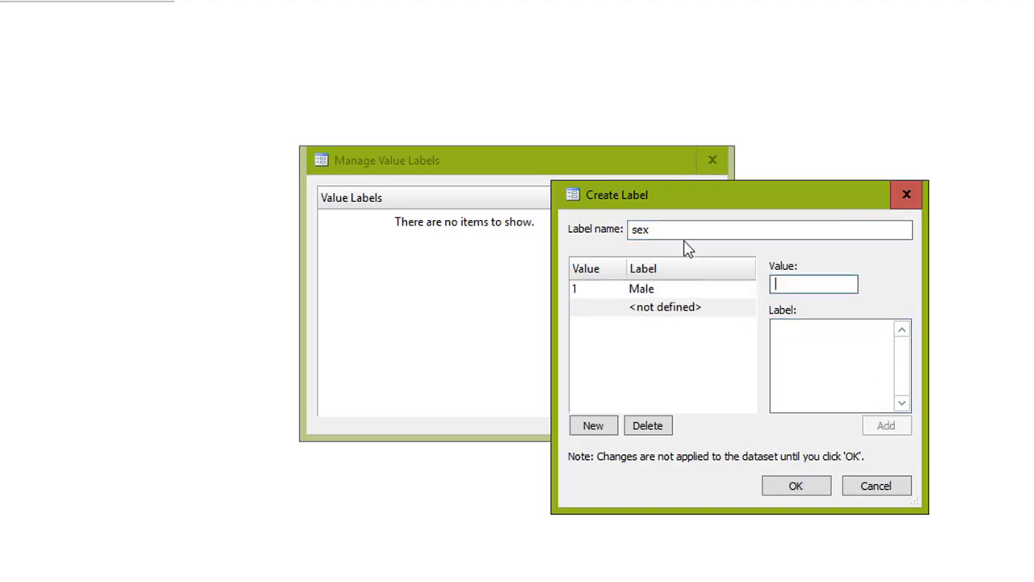
{"action": "type", "text": "2"}
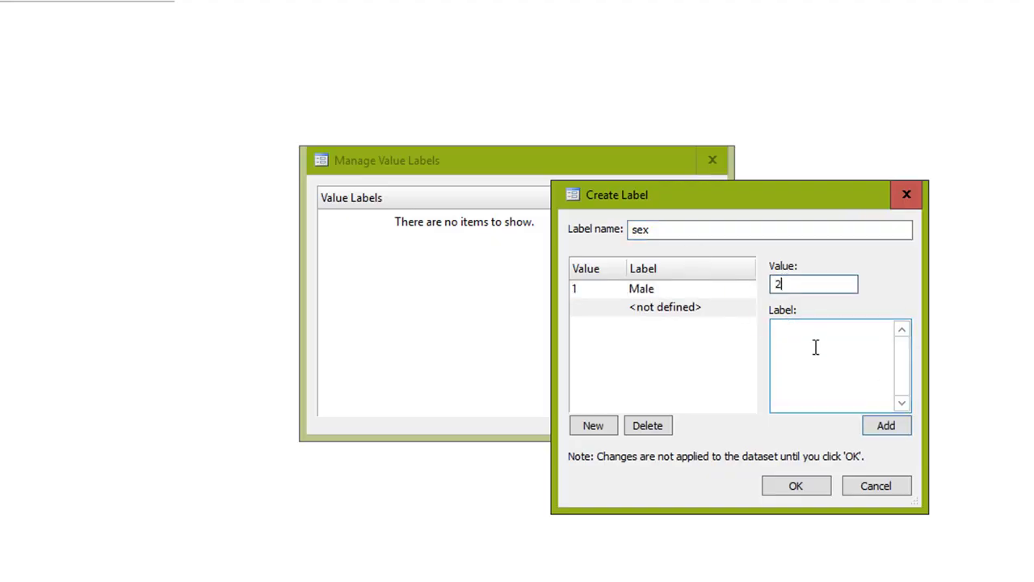
{"action": "left_click", "coordinate": [815, 348]}
{"action": "type", "text": "emale"}
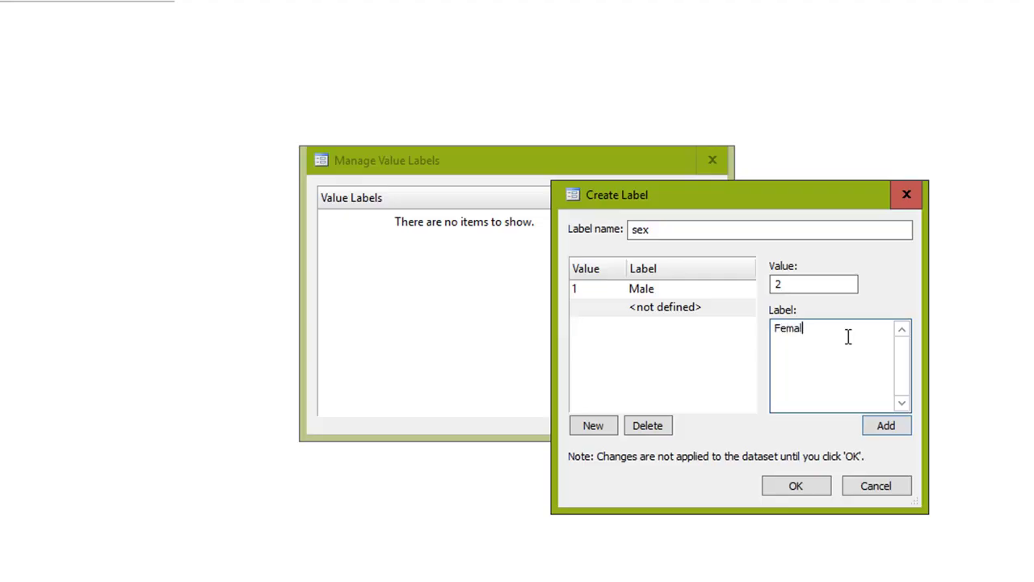
{"action": "left_click", "coordinate": [888, 434]}
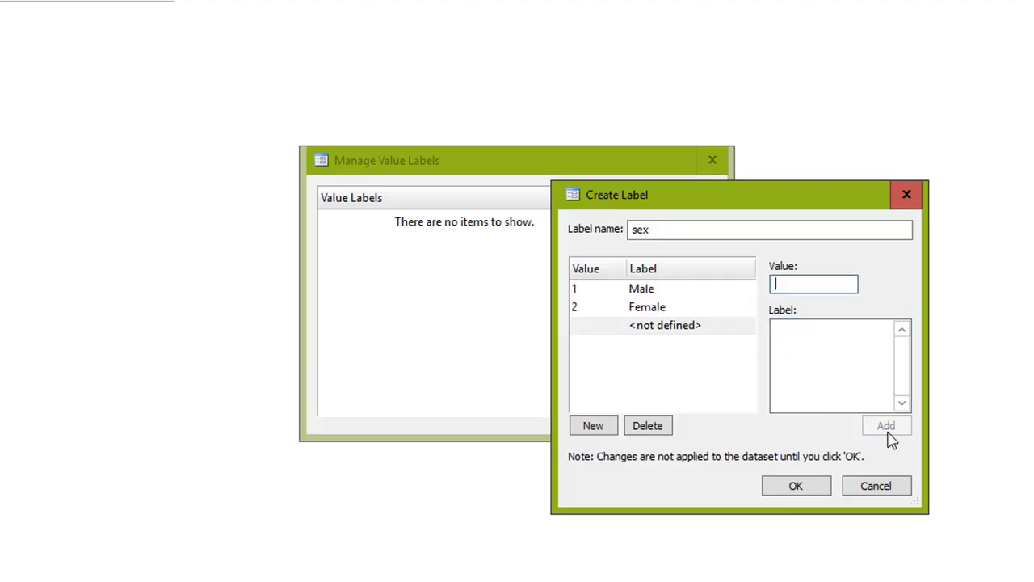
{"action": "left_click", "coordinate": [795, 488]}
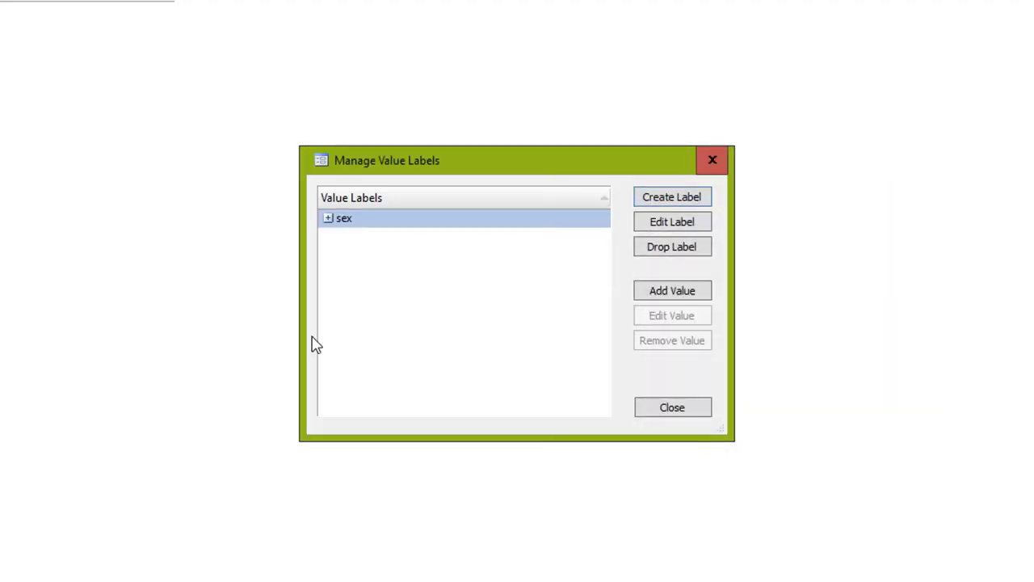
Assign the sex value label to the sex variable and apply it.
{"action": "left_click", "coordinate": [329, 219]}
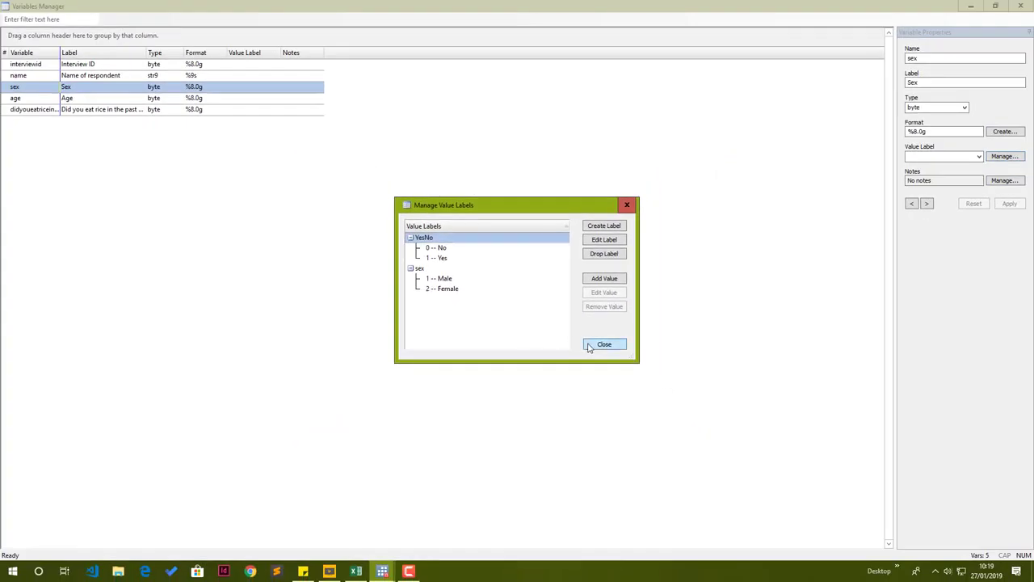
{"action": "left_click", "coordinate": [589, 346]}
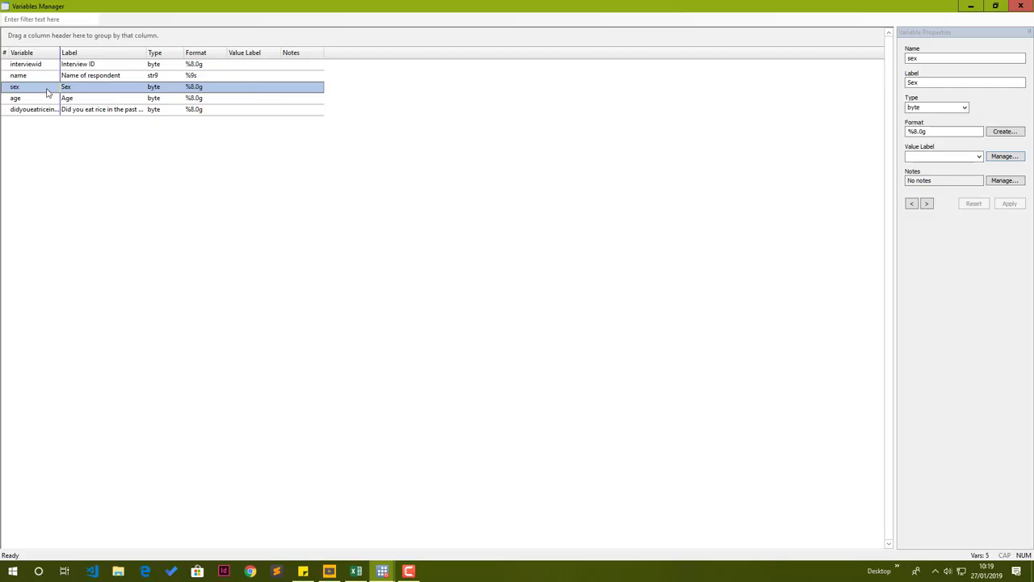
{"action": "left_click", "coordinate": [978, 156]}
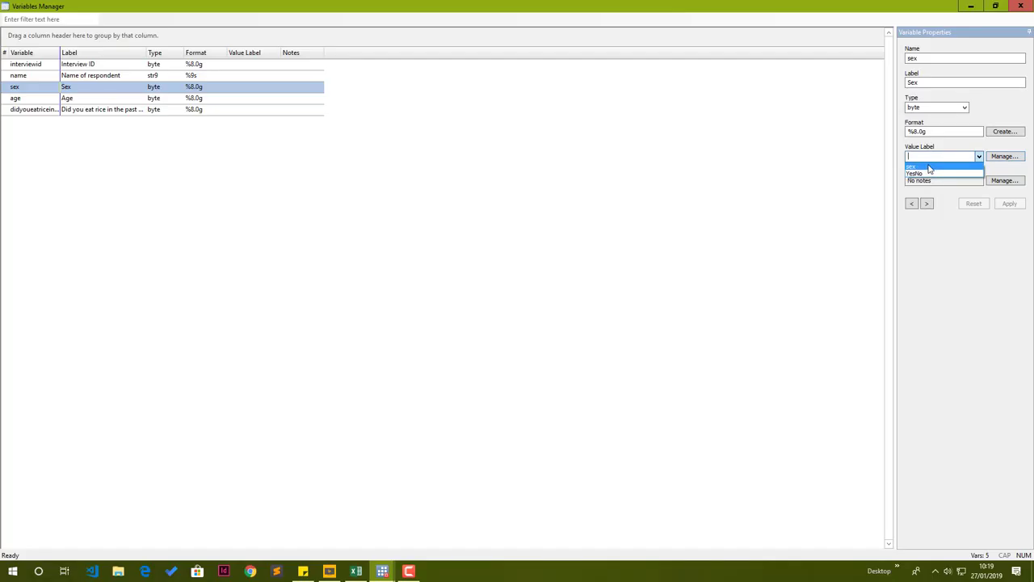
{"action": "left_click", "coordinate": [929, 166]}
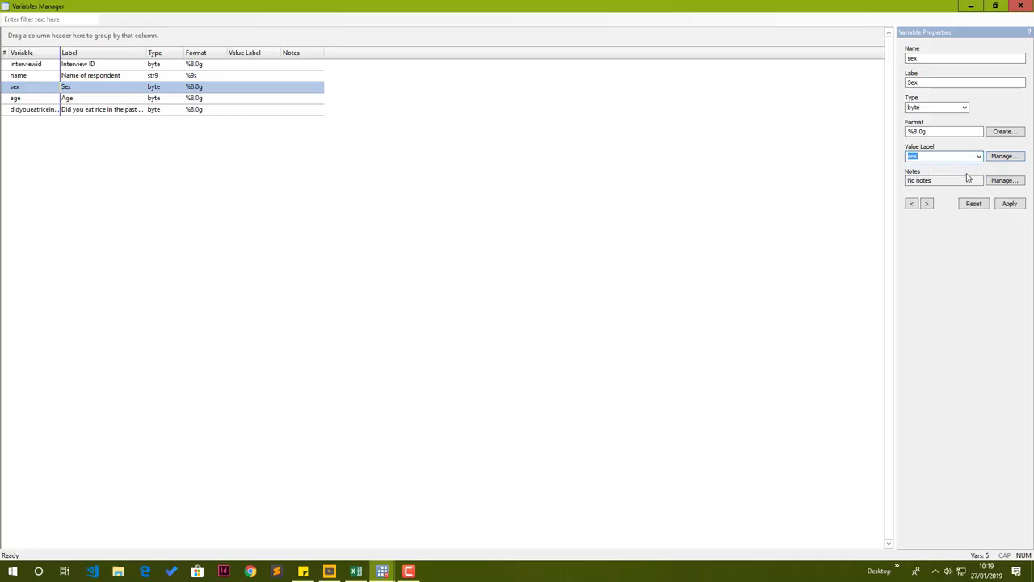
{"action": "left_click", "coordinate": [1010, 205]}
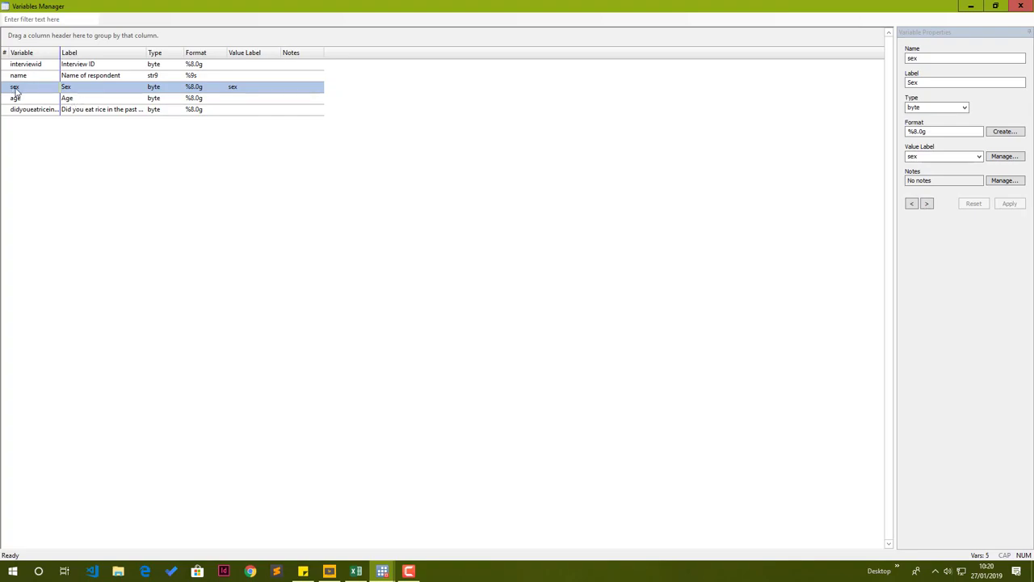
Move to the 'Did you eat rice in the past 7 days?' variable and rename it rice.
{"action": "left_click", "coordinate": [927, 203]}
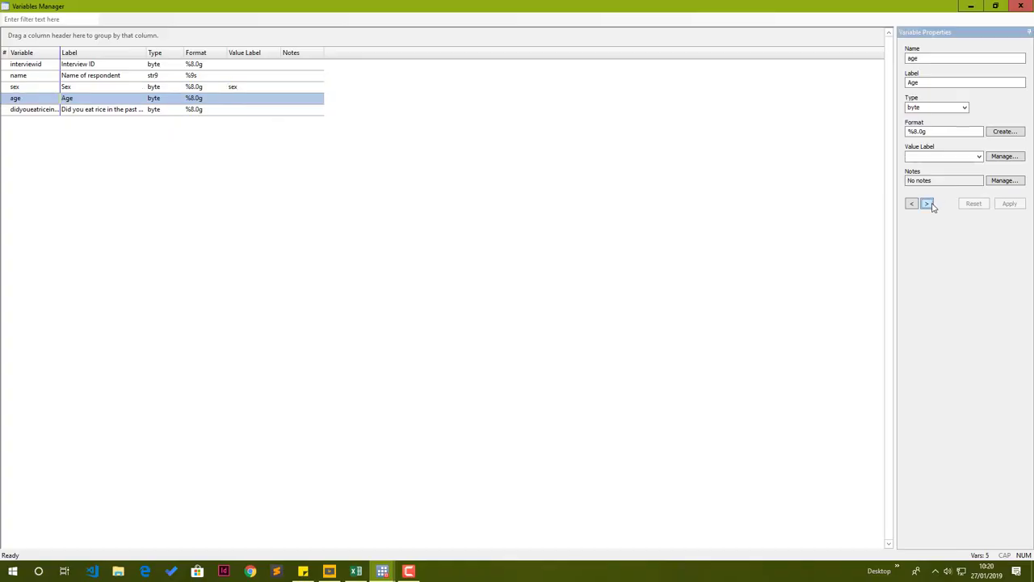
{"action": "left_click", "coordinate": [936, 82]}
{"action": "left_click", "coordinate": [927, 204]}
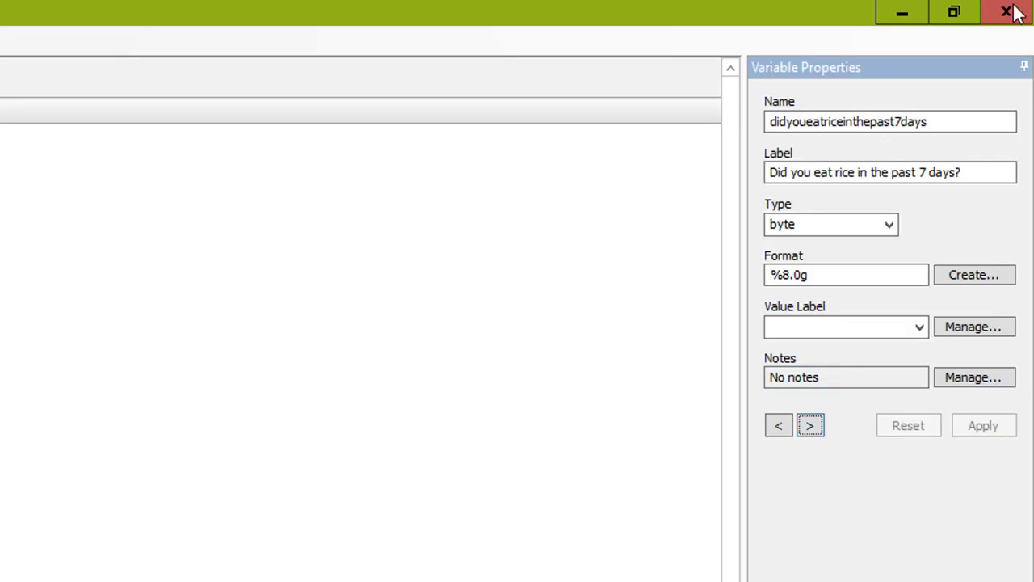
{"action": "double_click", "coordinate": [963, 119]}
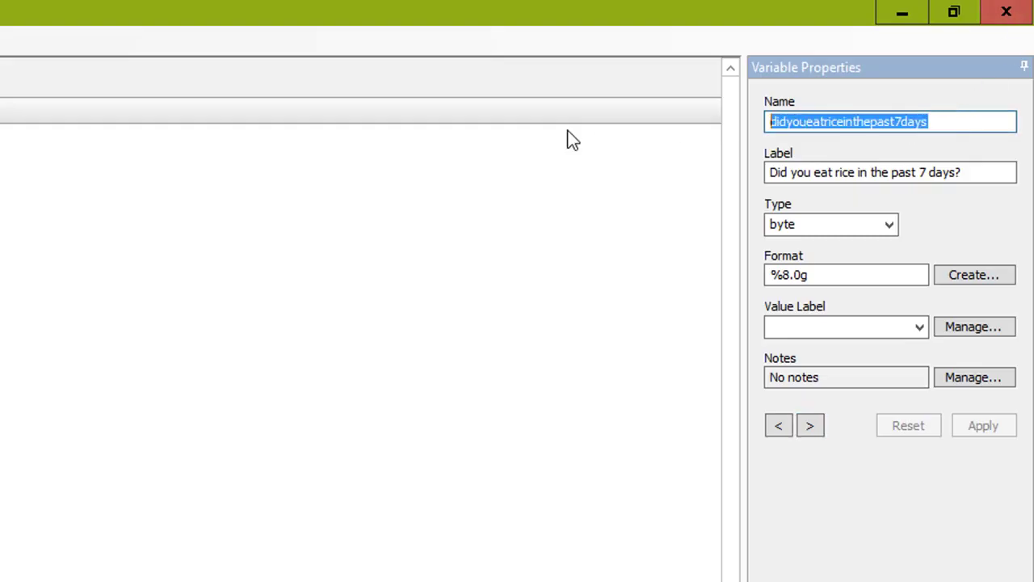
{"action": "type", "text": "rice"}
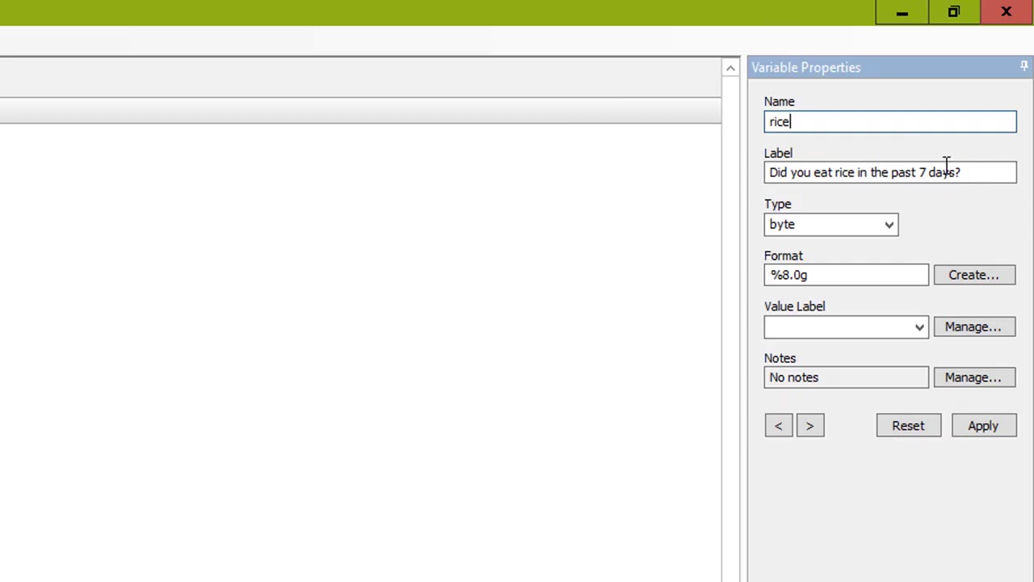
{"action": "left_click_drag", "start_coordinate": [947, 166], "coordinate": [631, 163]}
{"action": "left_click", "coordinate": [920, 172]}
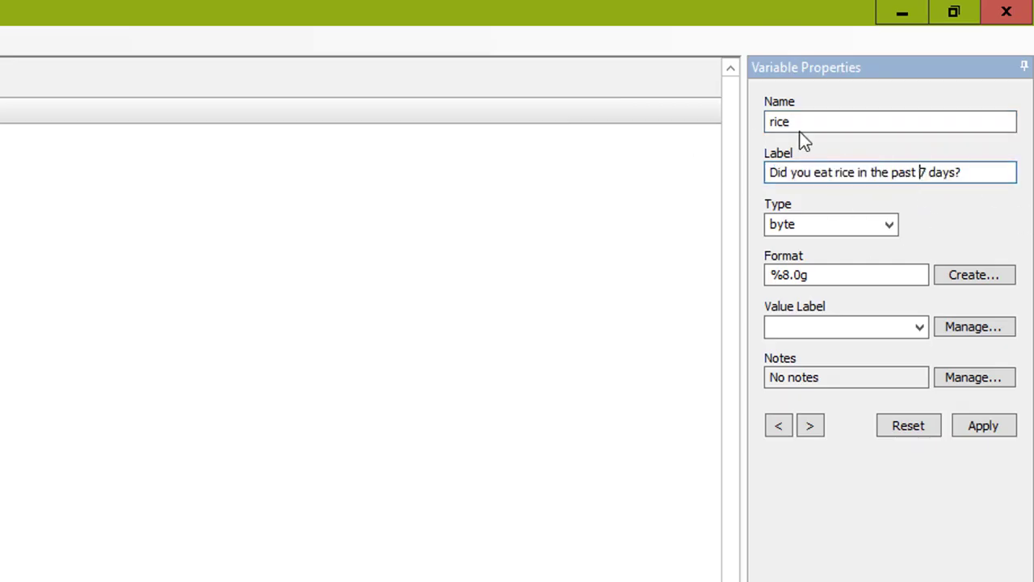
{"action": "left_click", "coordinate": [809, 122]}
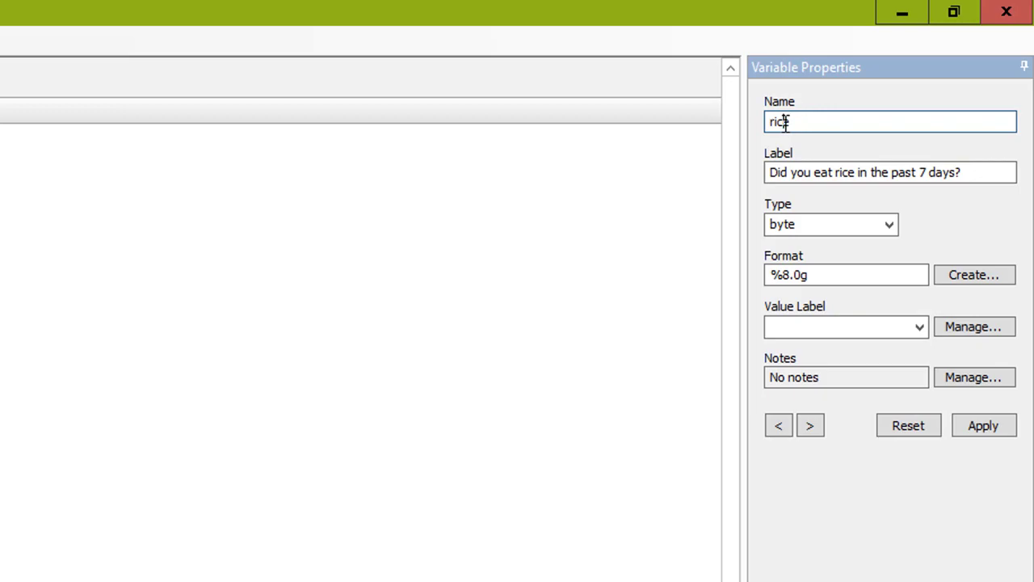
{"action": "double_click", "coordinate": [782, 121]}
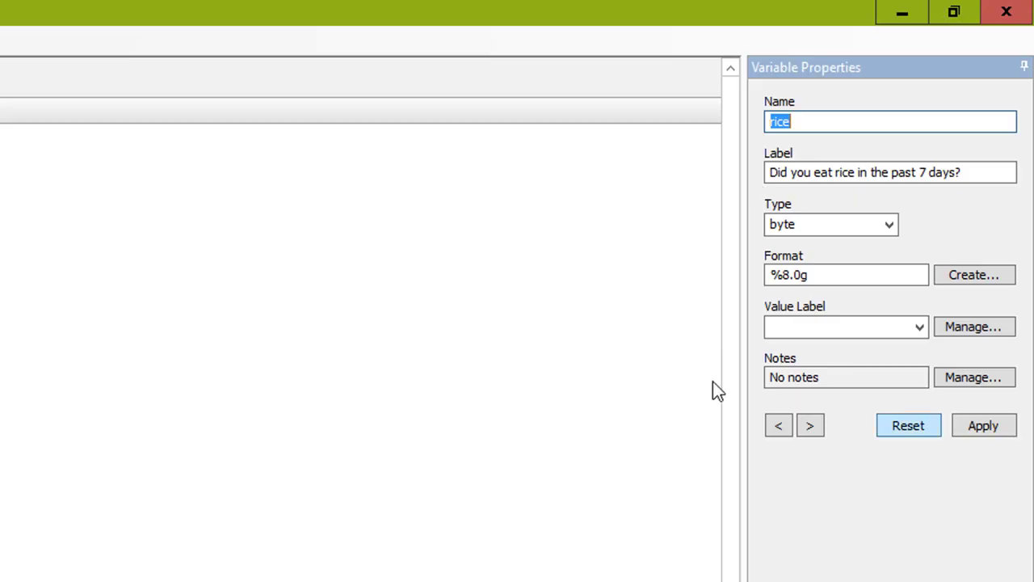
Assign the YesNo value label to the rice variable, apply the changes and close the Variables Manager.
{"action": "left_click", "coordinate": [920, 328]}
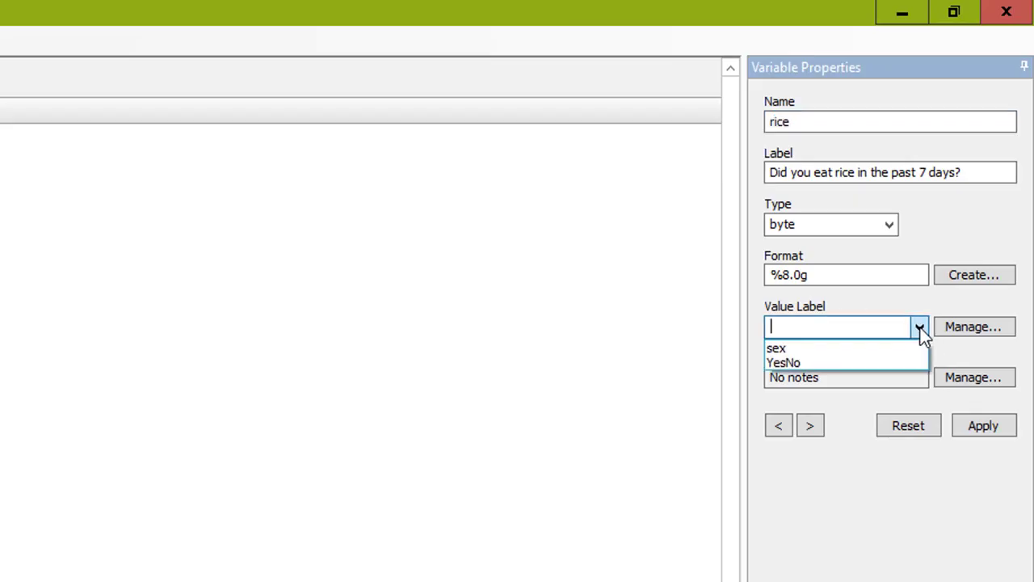
{"action": "left_click", "coordinate": [861, 363]}
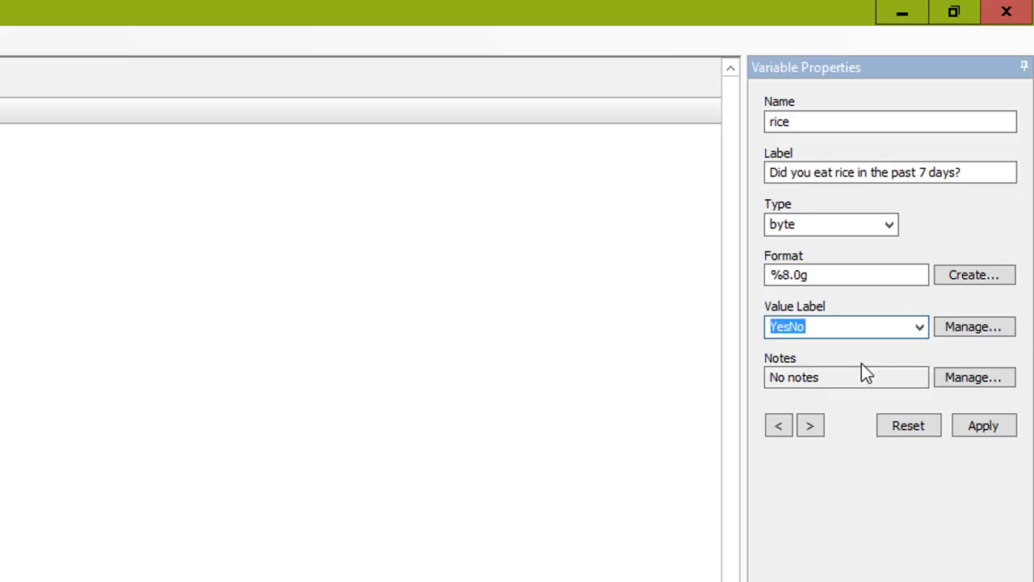
{"action": "left_click", "coordinate": [970, 423]}
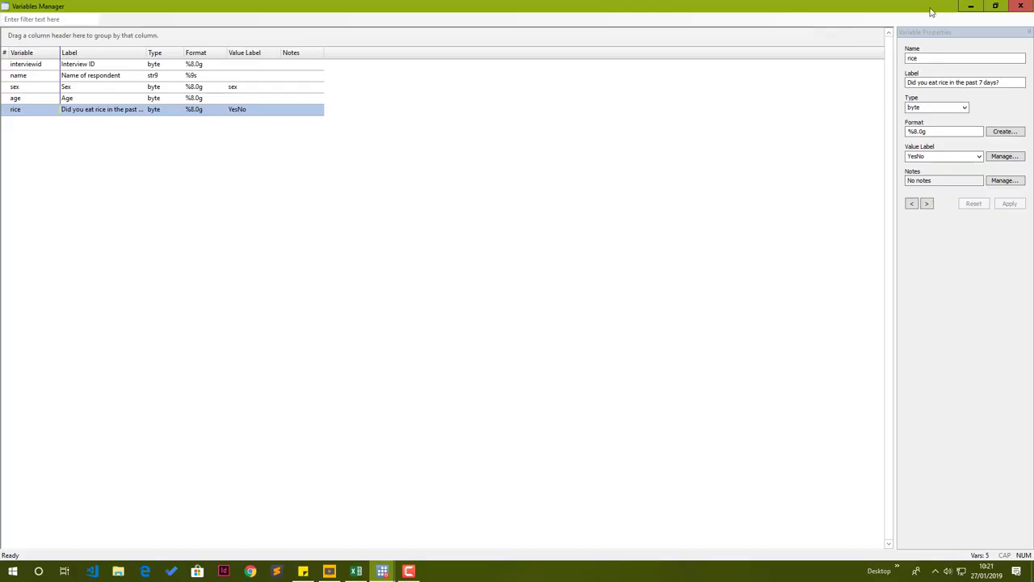
{"action": "left_click", "coordinate": [1020, 6]}
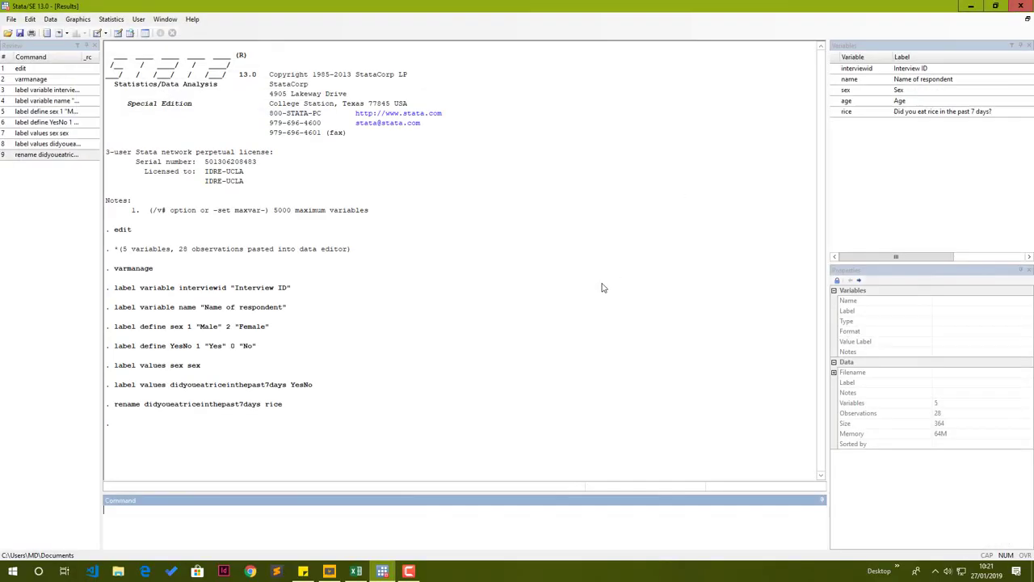
Run frequency tables for the sex and age variables with the tabulate command.
{"action": "left_click", "coordinate": [397, 511]}
{"action": "left_click_drag", "start_coordinate": [285, 407], "coordinate": [111, 273]}
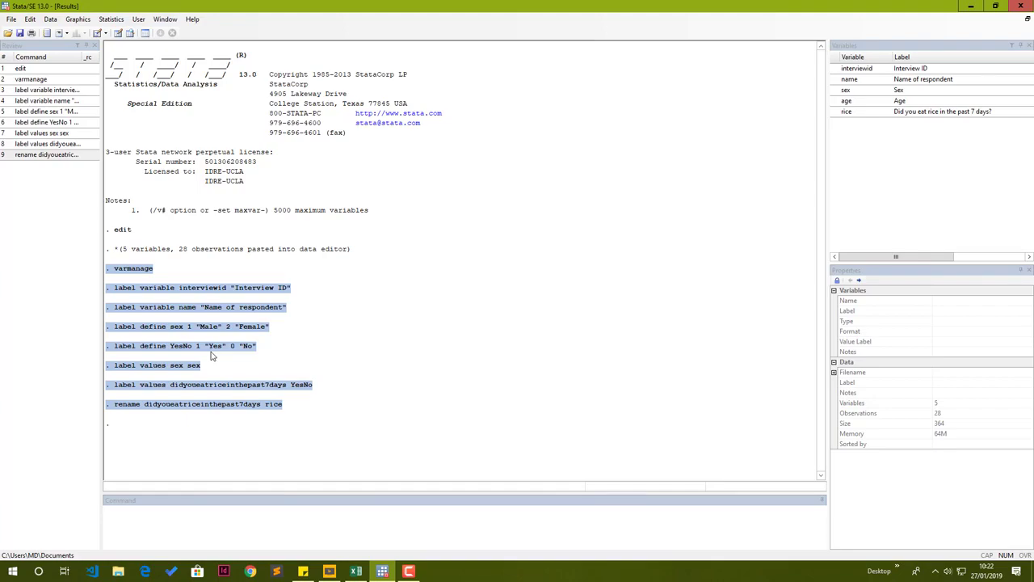
{"action": "left_click", "coordinate": [219, 509]}
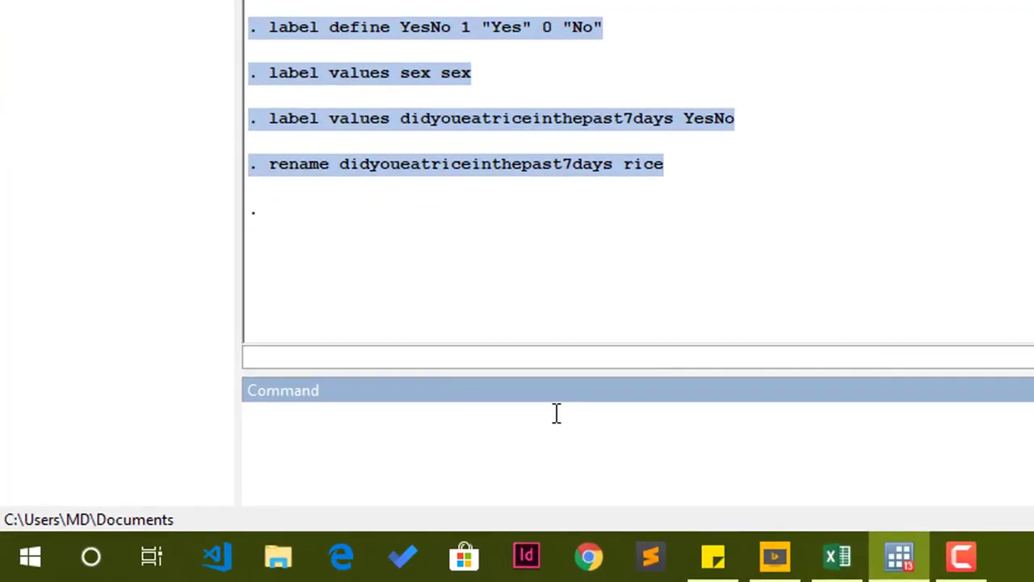
{"action": "type", "text": "tabulate"}
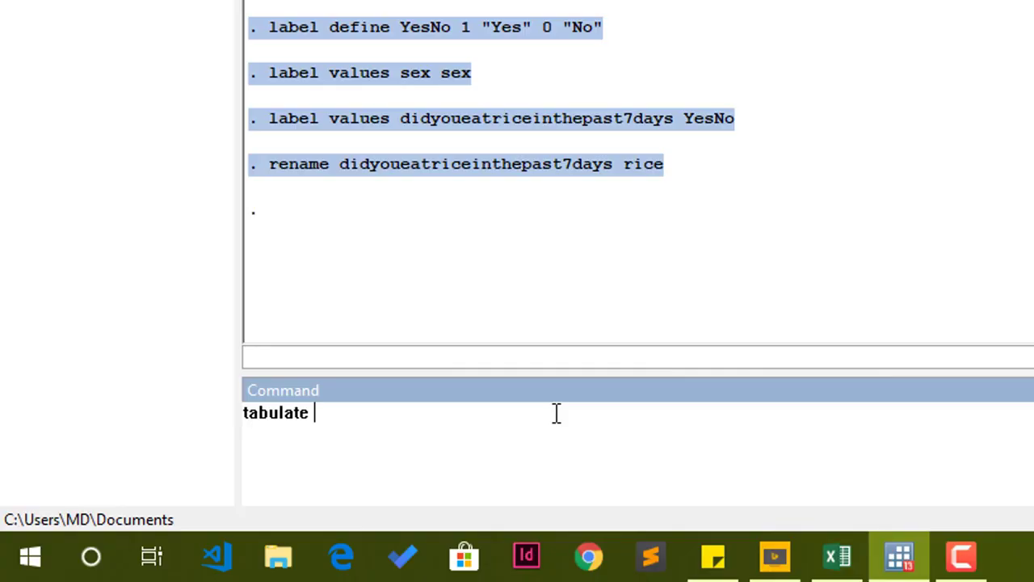
{"action": "type", "text": "sex"}
{"action": "key", "text": "Return"}
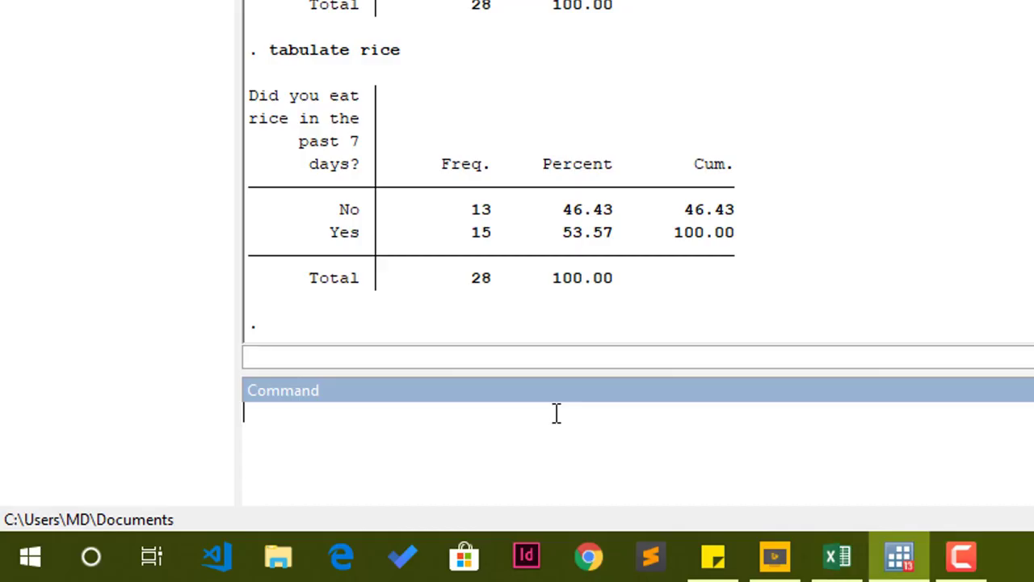
{"action": "type", "text": "tabulate age"}
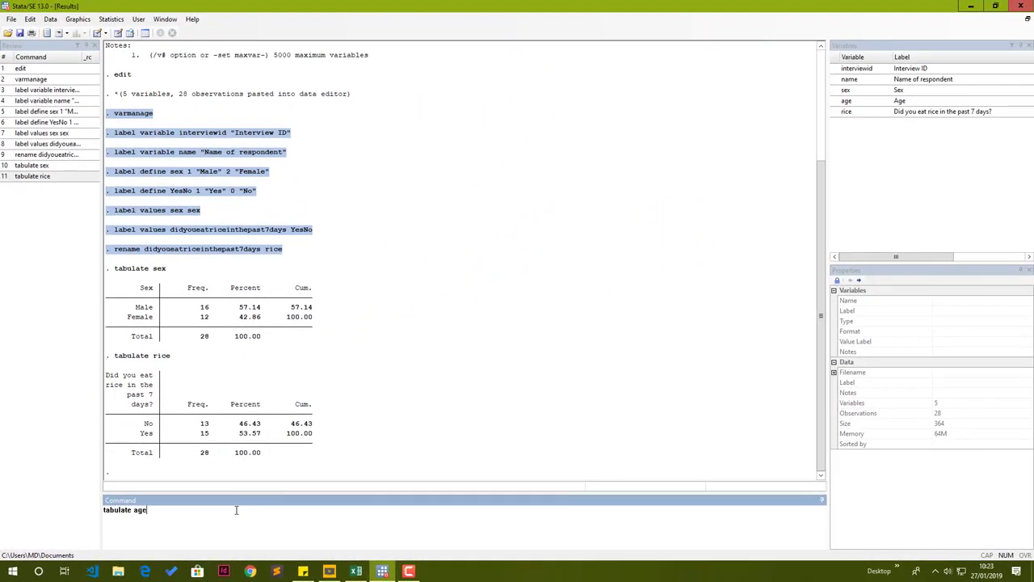
{"action": "key", "text": "Return"}
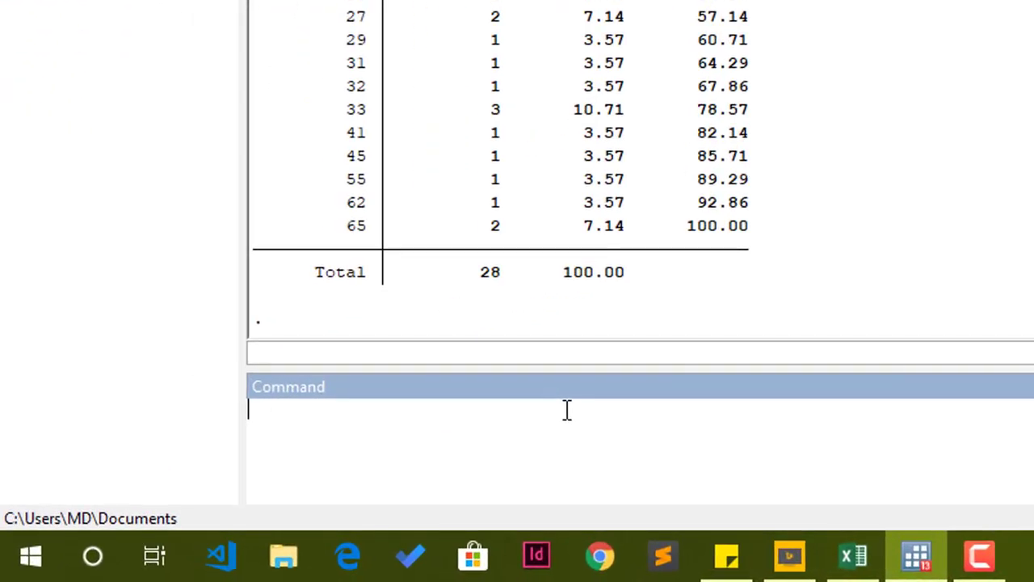
Summarize the age variable.
{"action": "type", "text": "summari"}
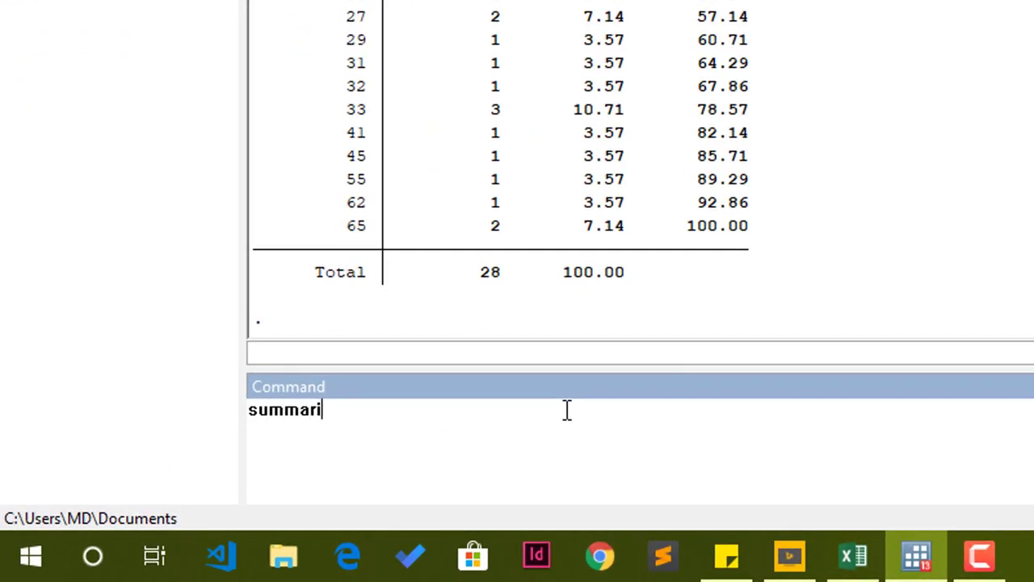
{"action": "type", "text": "ze age"}
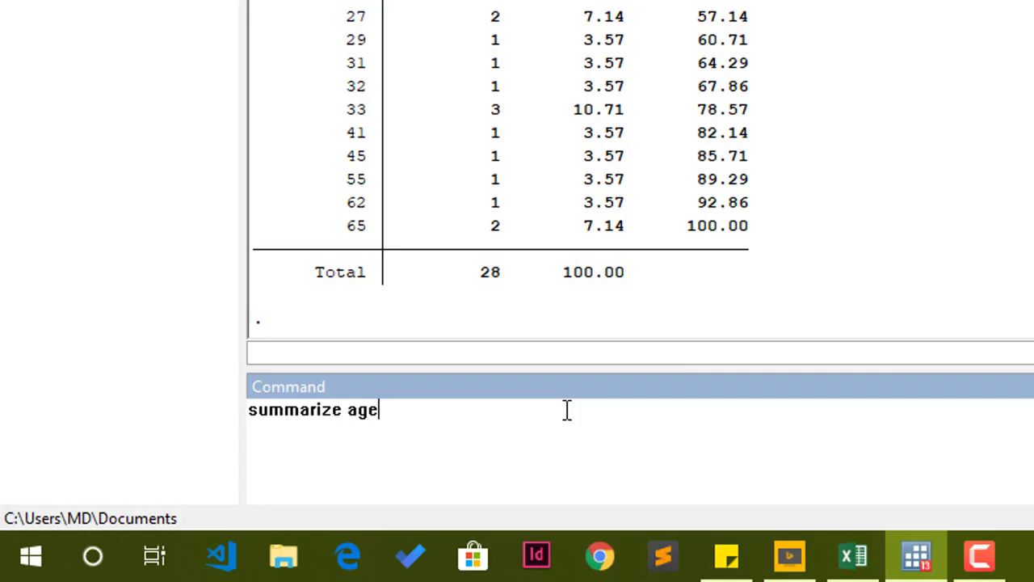
{"action": "key", "text": "Return"}
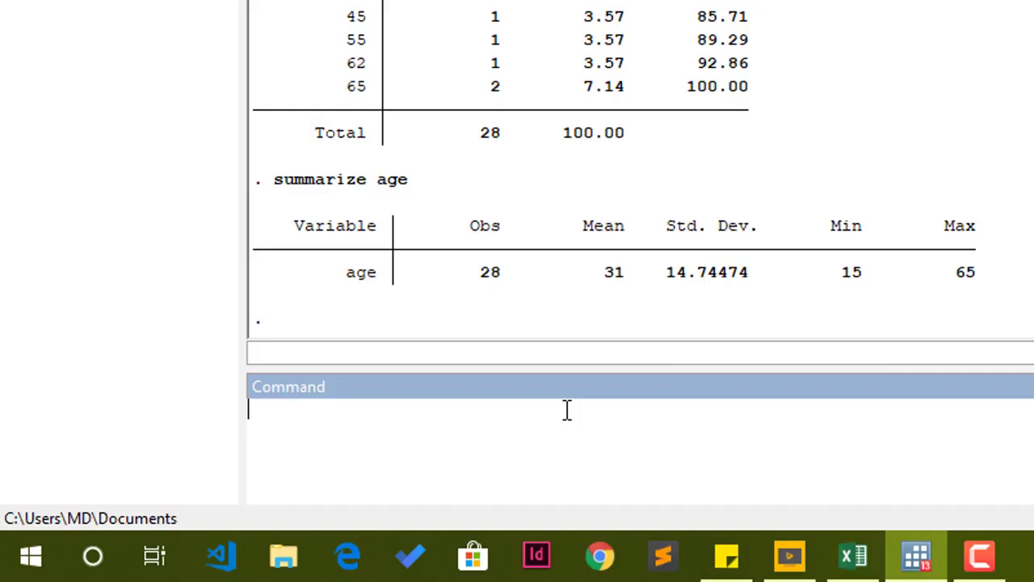
Summarize age with the detail option and examine its percentile rows.
{"action": "type", "text": "summarize age"}
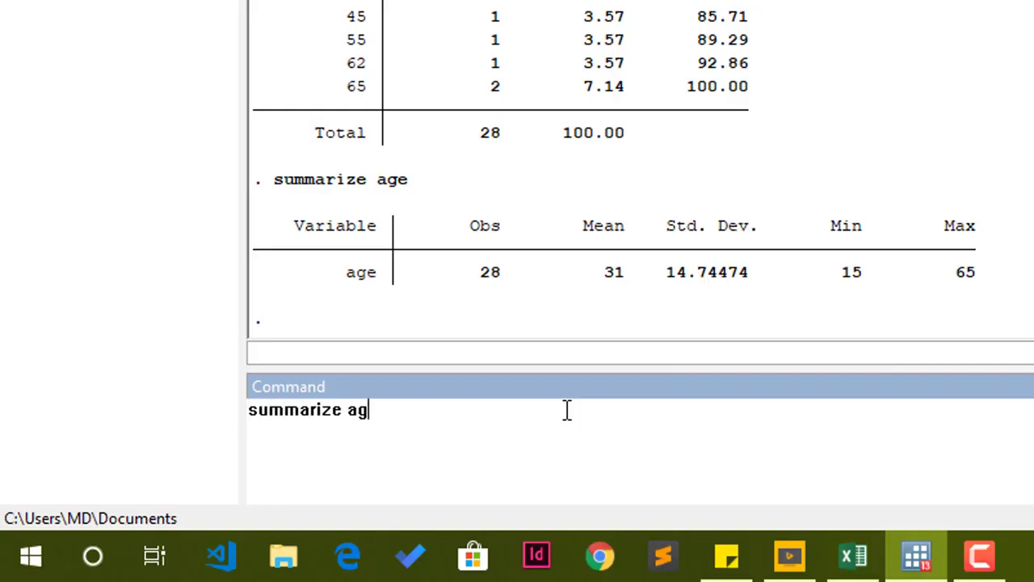
{"action": "type", "text": ","}
{"action": "type", "text": "detail"}
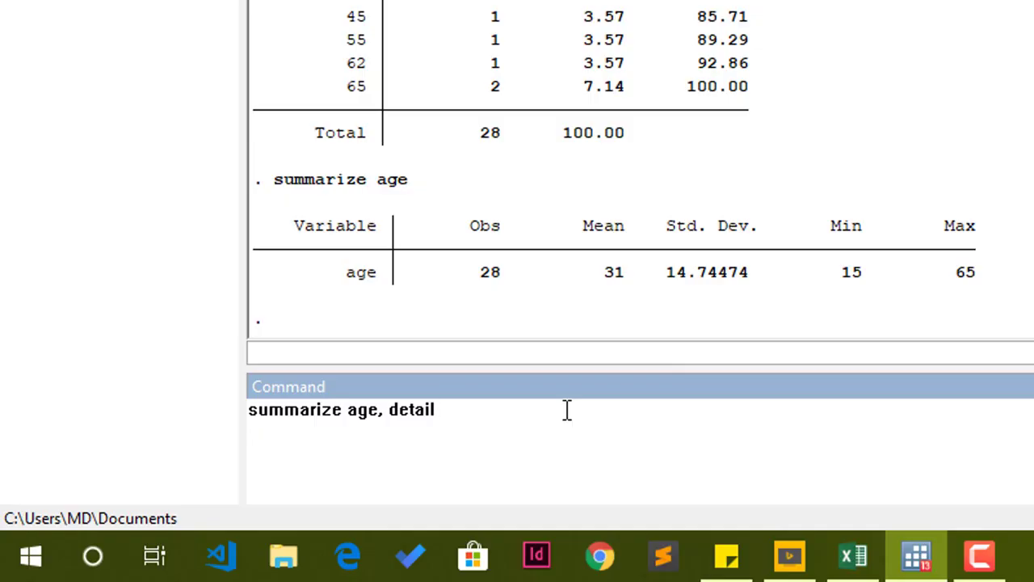
{"action": "key", "text": "Return"}
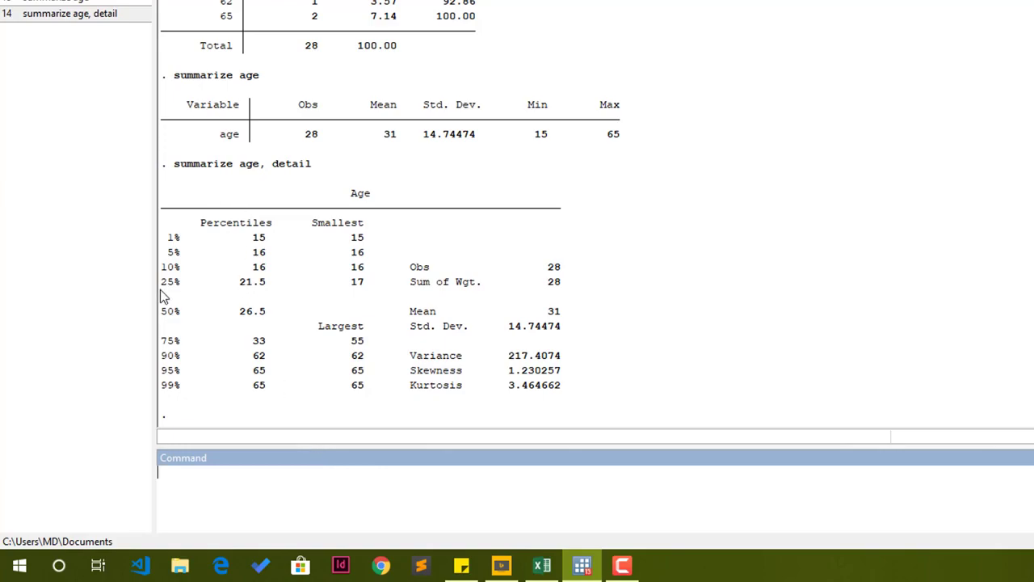
{"action": "left_click_drag", "start_coordinate": [161, 285], "coordinate": [334, 295]}
{"action": "left_click_drag", "start_coordinate": [162, 314], "coordinate": [261, 319]}
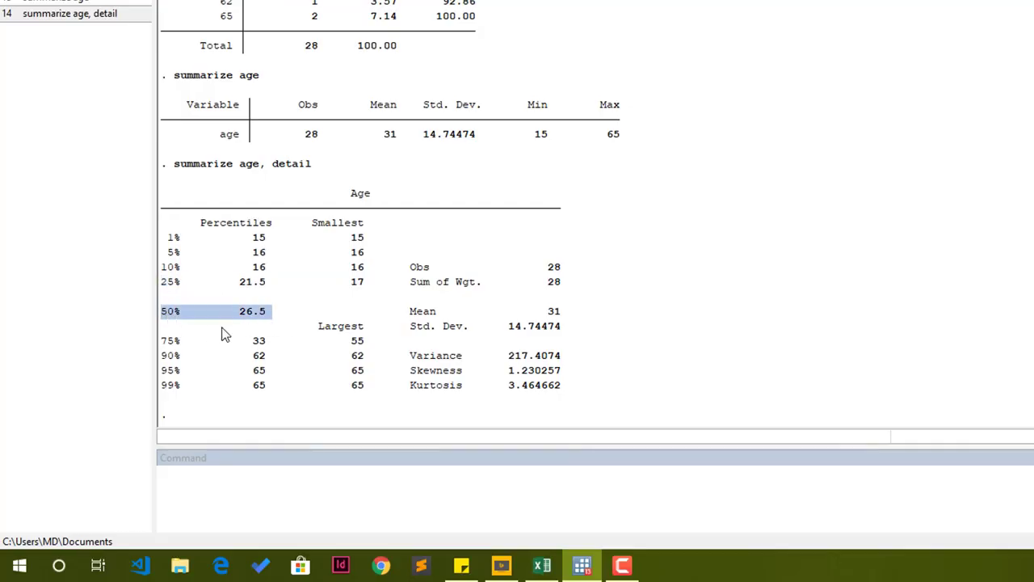
{"action": "left_click_drag", "start_coordinate": [165, 340], "coordinate": [280, 357]}
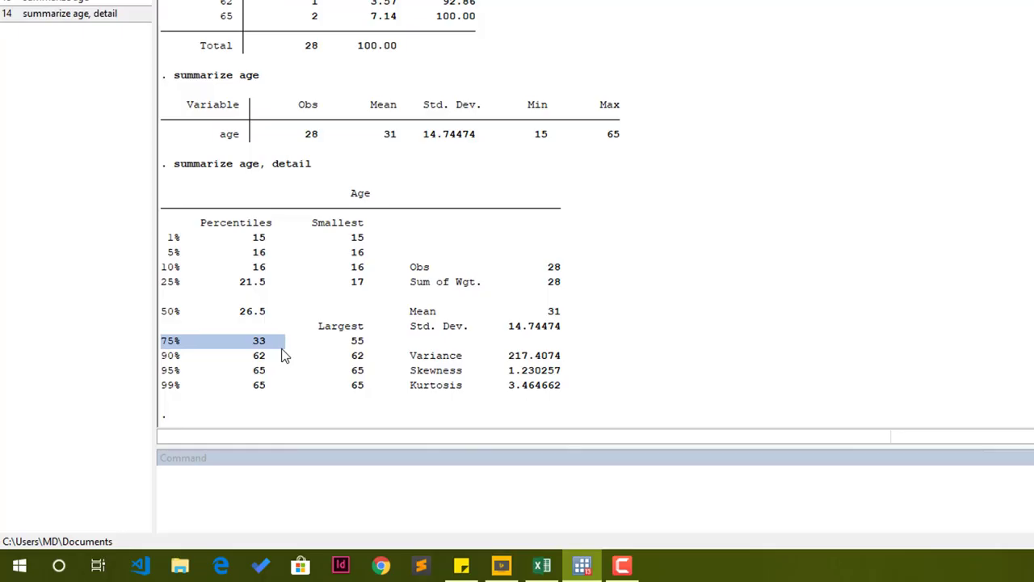
{"action": "left_click", "coordinate": [486, 288]}
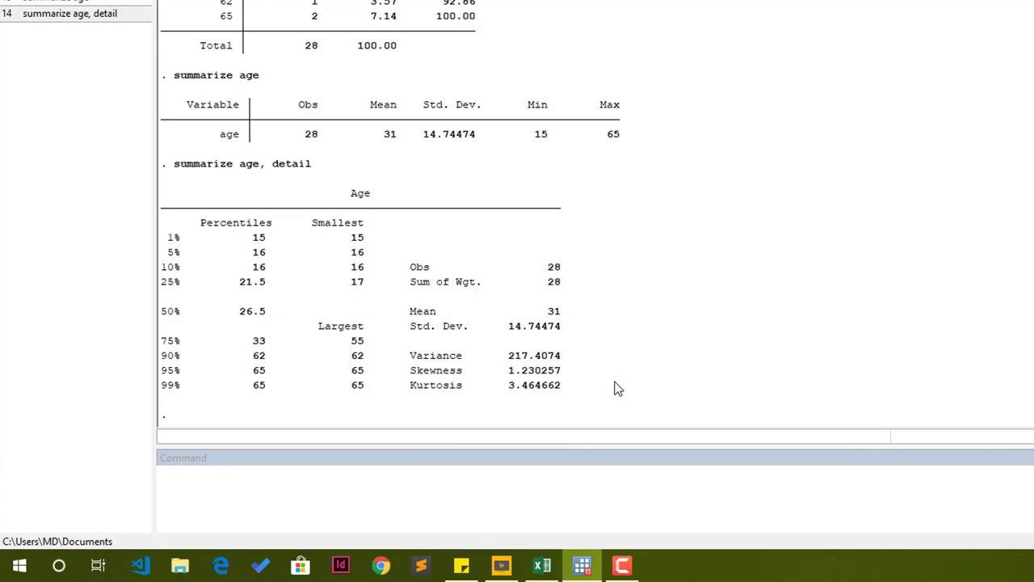
Draw a pie chart of respondents by sex with graph pie, over(sex).
{"action": "left_click", "coordinate": [565, 512]}
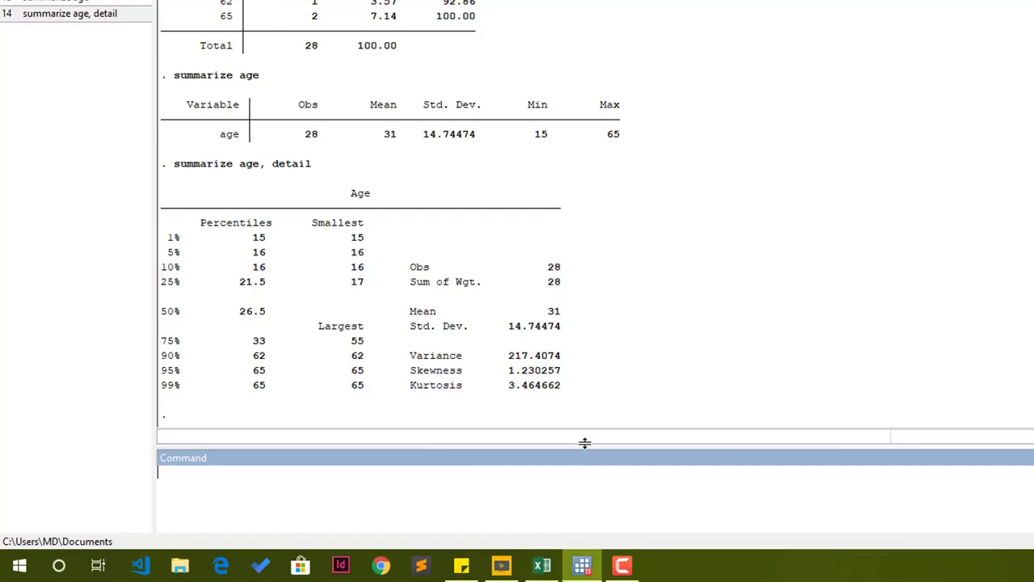
{"action": "type", "text": "graph pie,"}
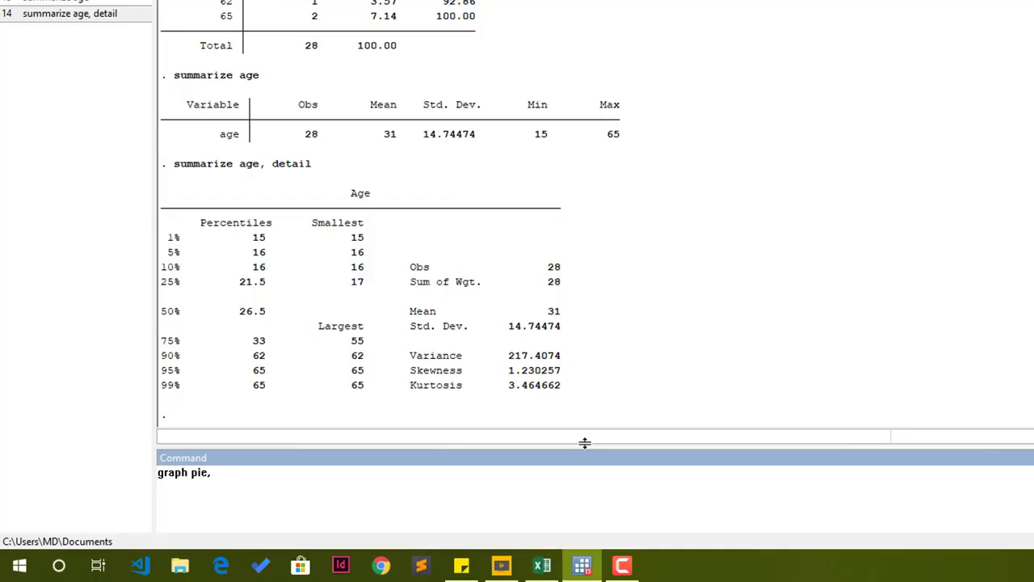
{"action": "type", "text": " over("}
{"action": "type", "text": "sex)"}
{"action": "left_click_drag", "start_coordinate": [275, 478], "coordinate": [95, 464]}
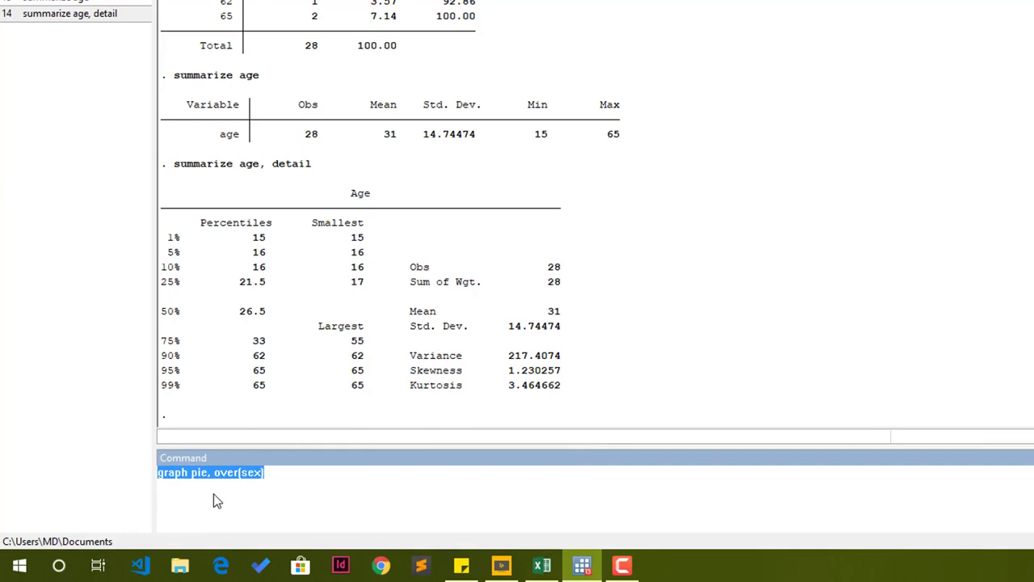
{"action": "left_click", "coordinate": [239, 477]}
{"action": "double_click", "coordinate": [252, 477]}
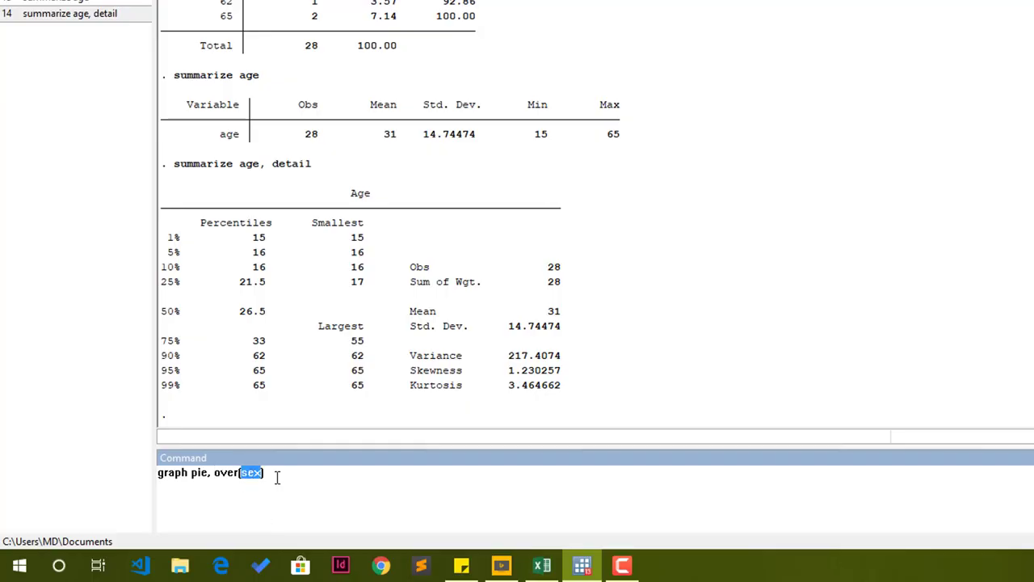
{"action": "left_click", "coordinate": [277, 477]}
{"action": "key", "text": "Return"}
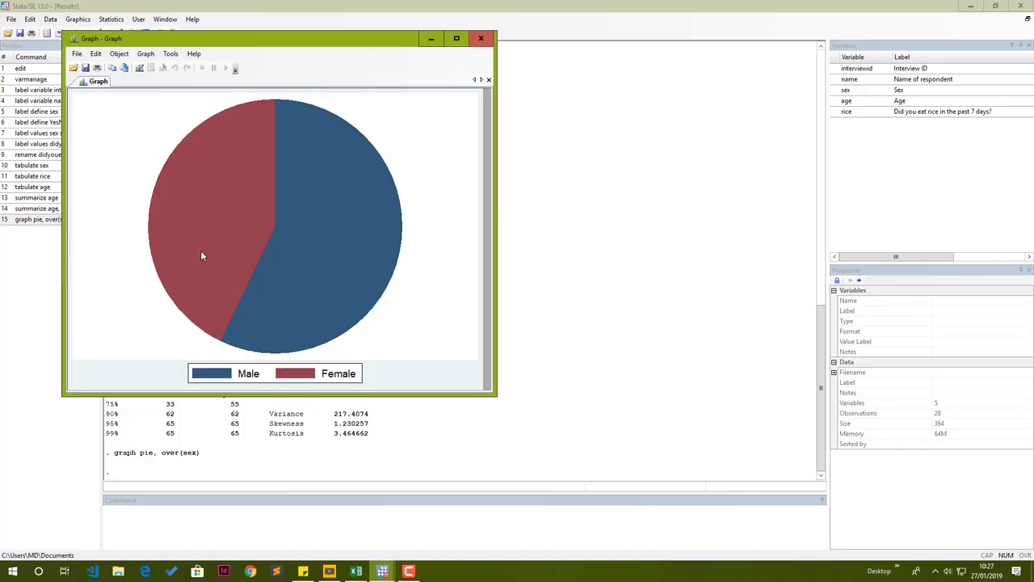
Copy the pie chart and paste it into a blank Word document.
{"action": "right_click", "coordinate": [267, 244]}
{"action": "left_click", "coordinate": [292, 264]}
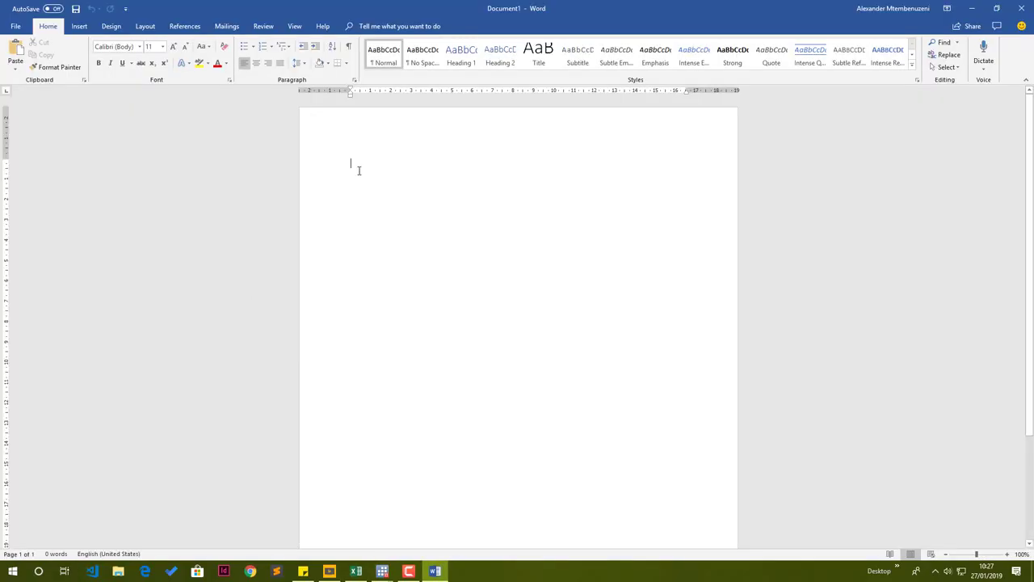
{"action": "right_click", "coordinate": [359, 170]}
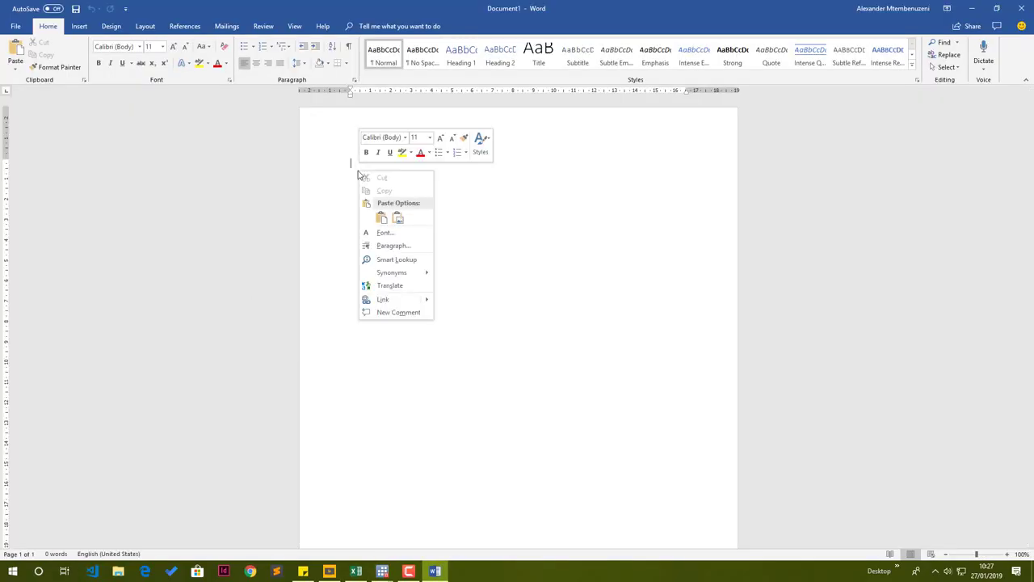
{"action": "left_click", "coordinate": [383, 218]}
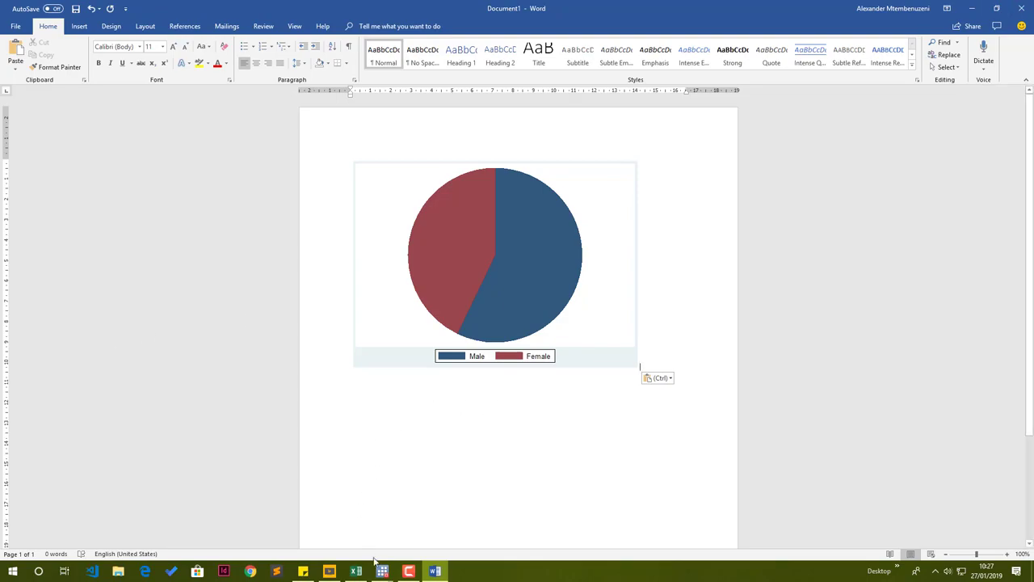
Switch back to Stata's graph window.
{"action": "mouse_move", "coordinate": [382, 571]}
{"action": "left_click", "coordinate": [337, 523]}
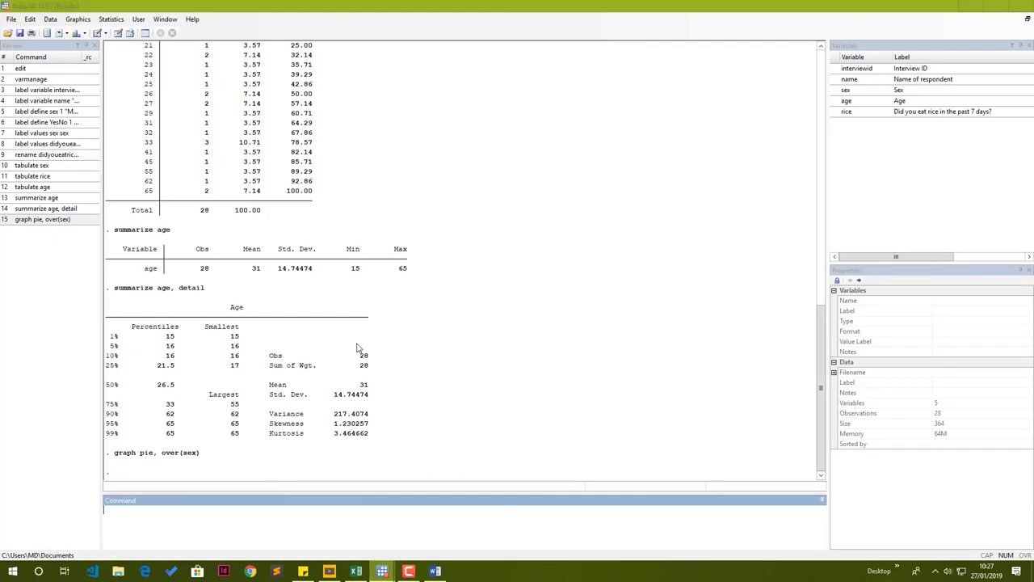
{"action": "mouse_move", "coordinate": [381, 572]}
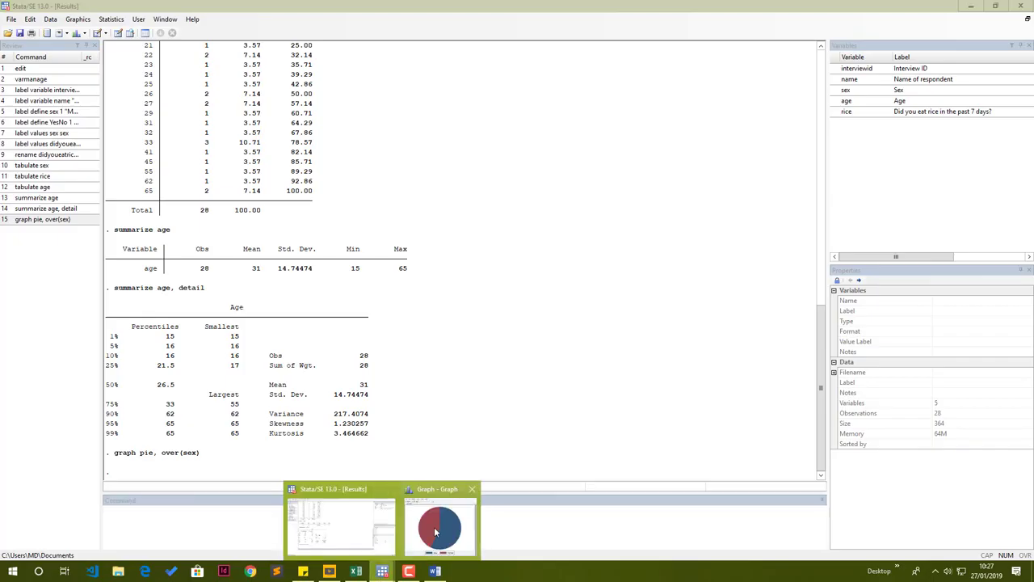
{"action": "left_click", "coordinate": [435, 531]}
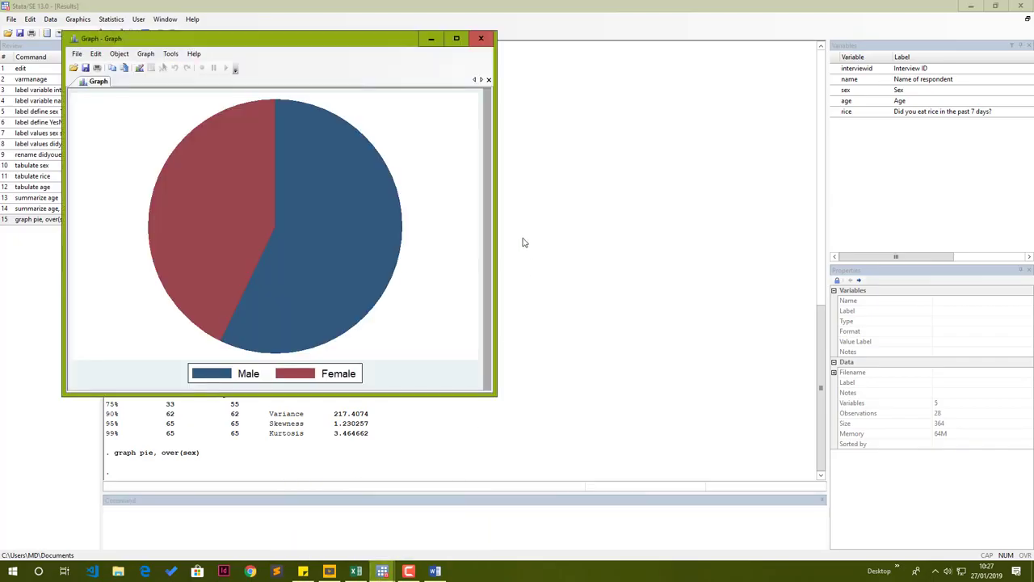
Close the pie chart window and highlight the graph pie, over(sex) command in the results output.
{"action": "left_click", "coordinate": [487, 44]}
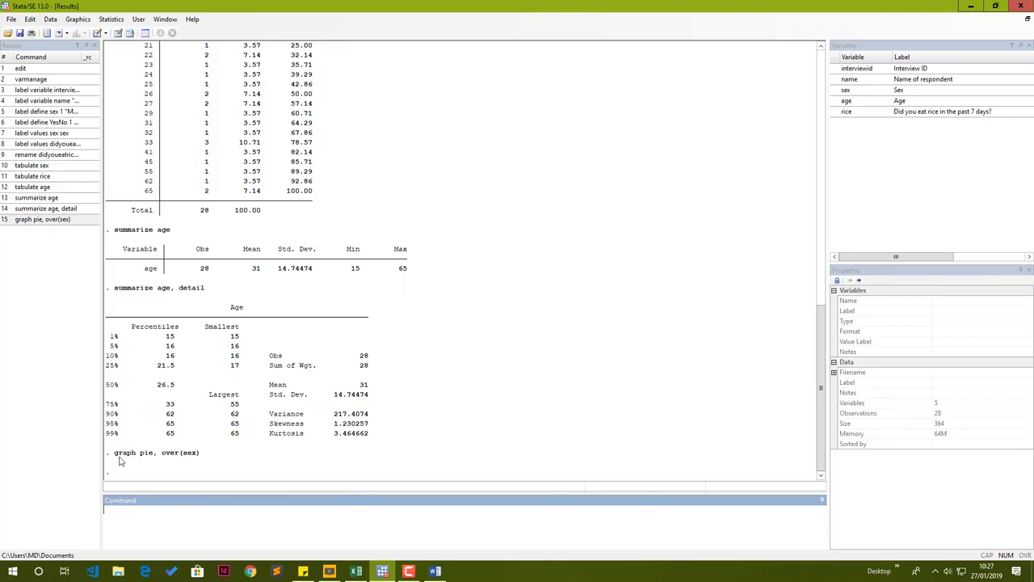
{"action": "left_click_drag", "start_coordinate": [113, 454], "coordinate": [200, 454]}
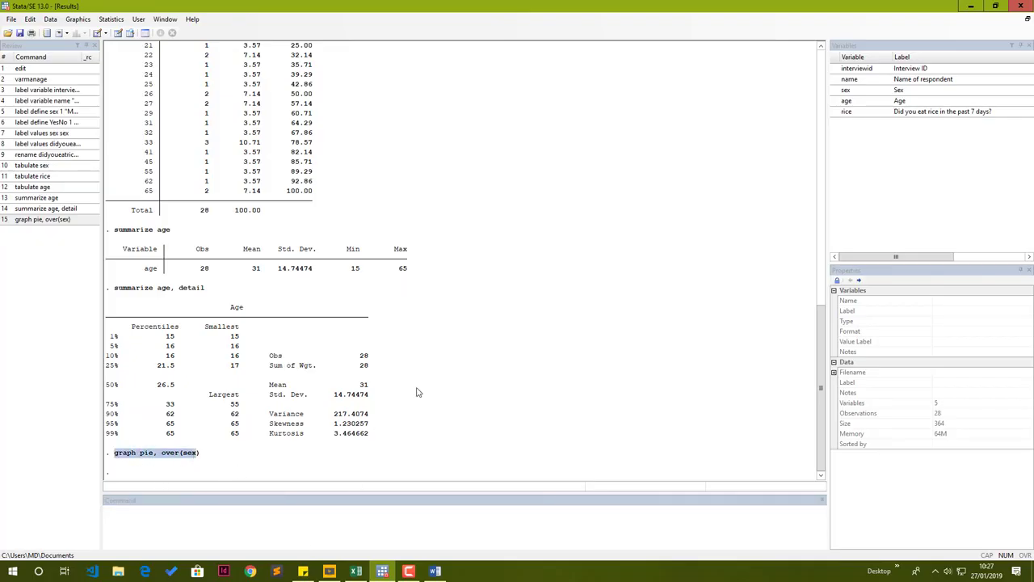
{"action": "left_click", "coordinate": [339, 538]}
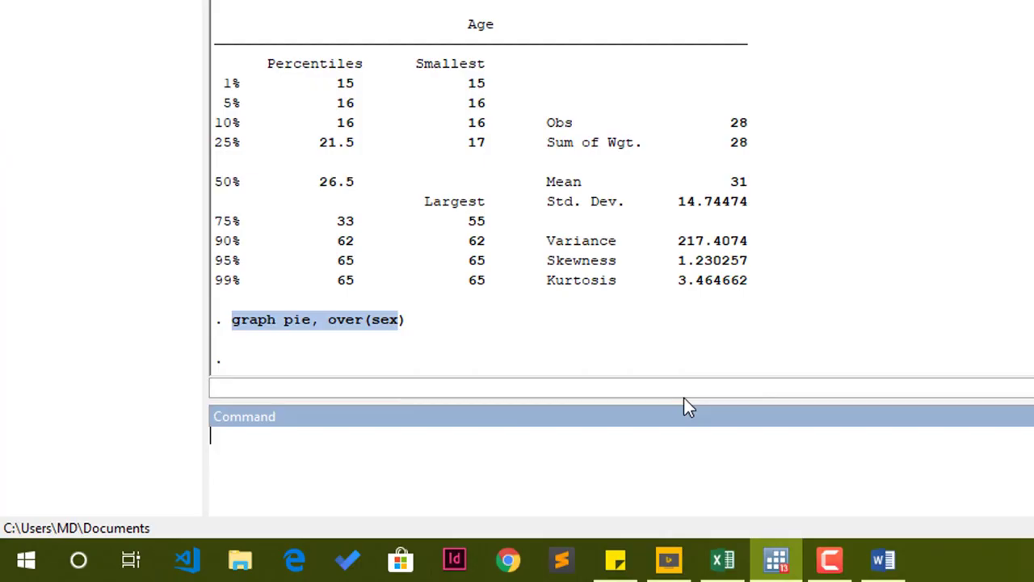
{"action": "left_click", "coordinate": [565, 303]}
{"action": "left_click", "coordinate": [544, 435]}
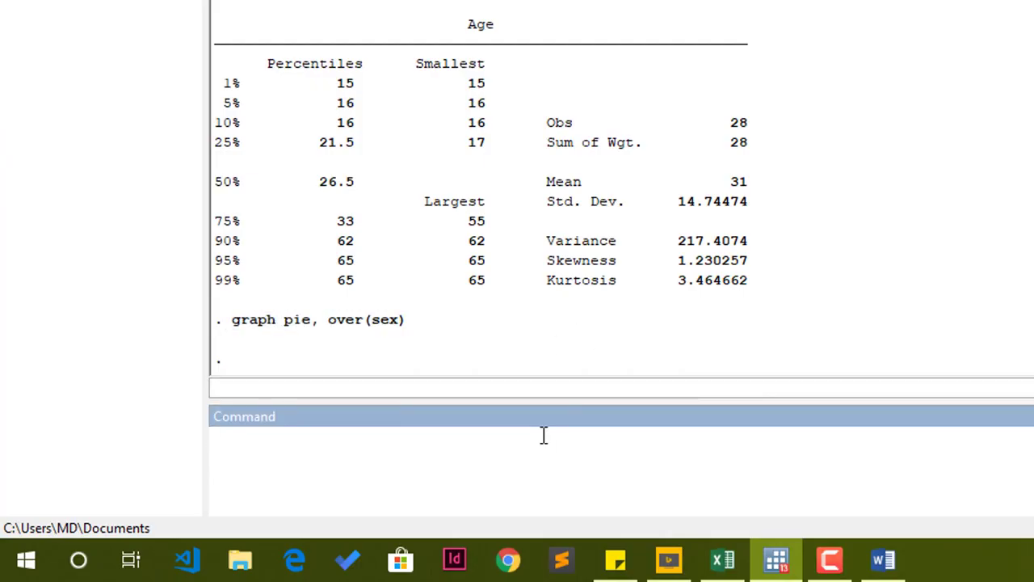
Draw a histogram of age with an overlaid normal curve by running histogram age, normal.
{"action": "type", "text": "histogram"}
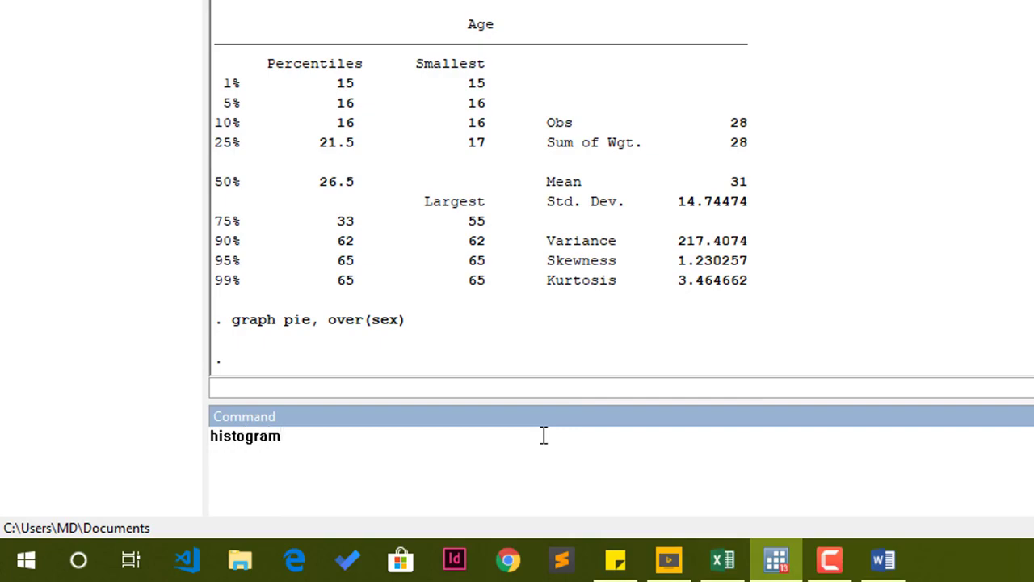
{"action": "type", "text": " age,"}
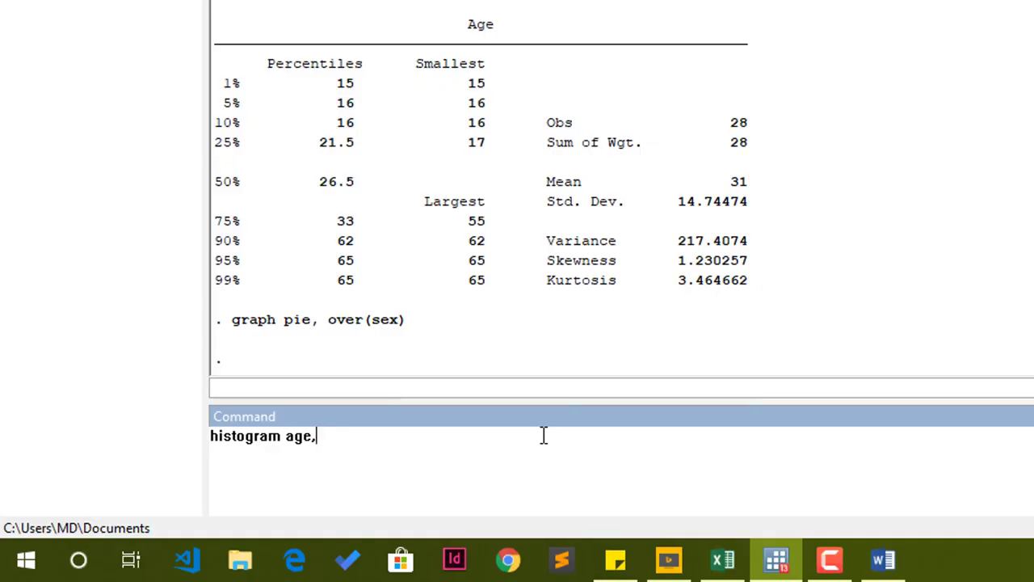
{"action": "type", "text": " normal"}
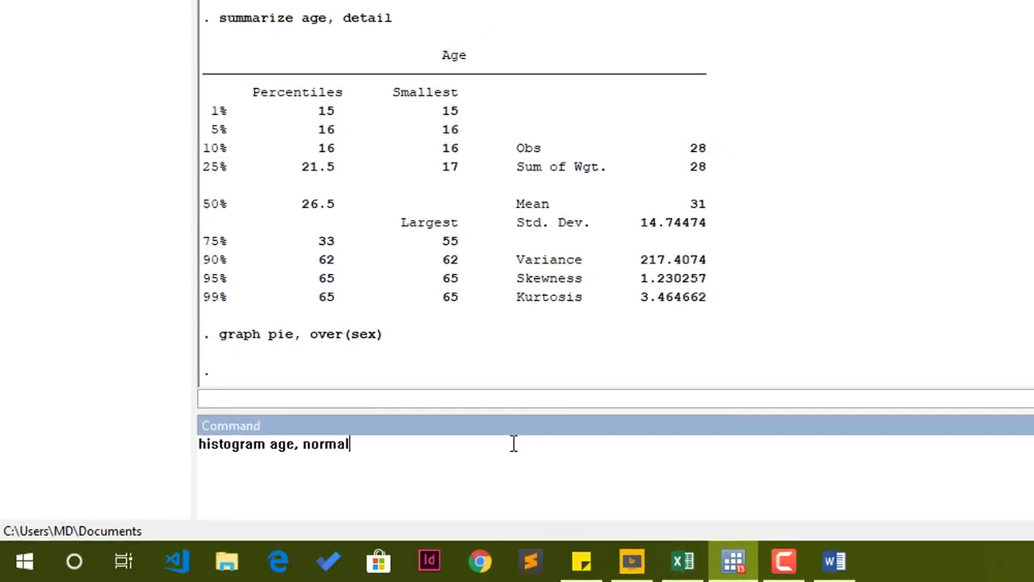
{"action": "key", "text": "Return"}
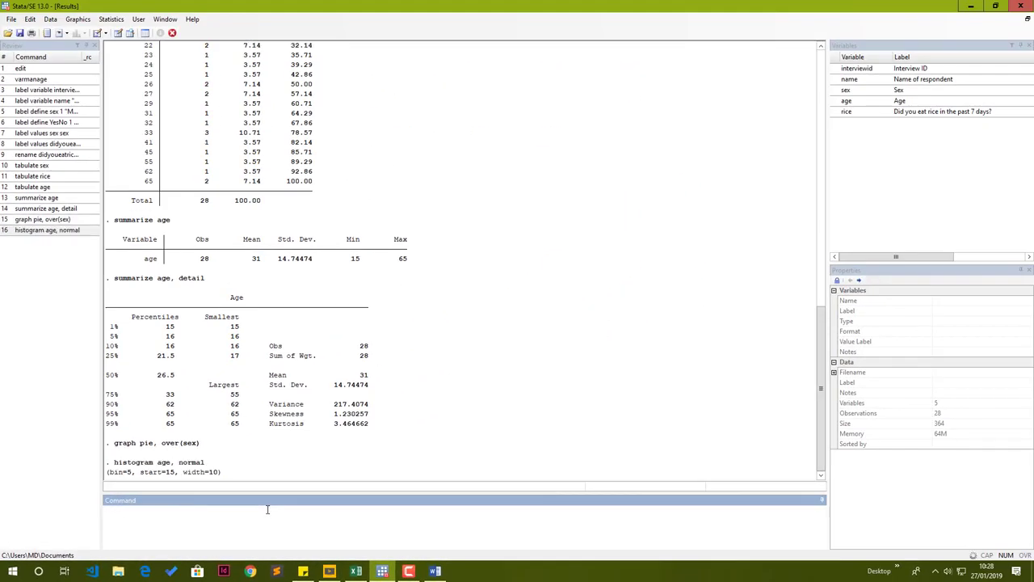